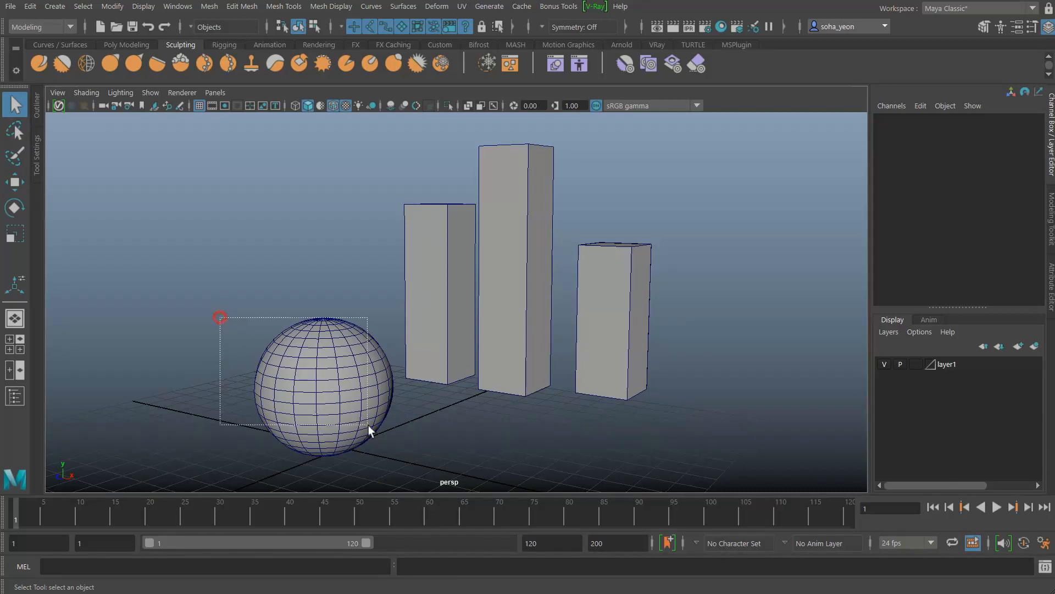
Step: Add the selected sphere to the existing display layer layer1
right_click(948, 365)
click(988, 400)
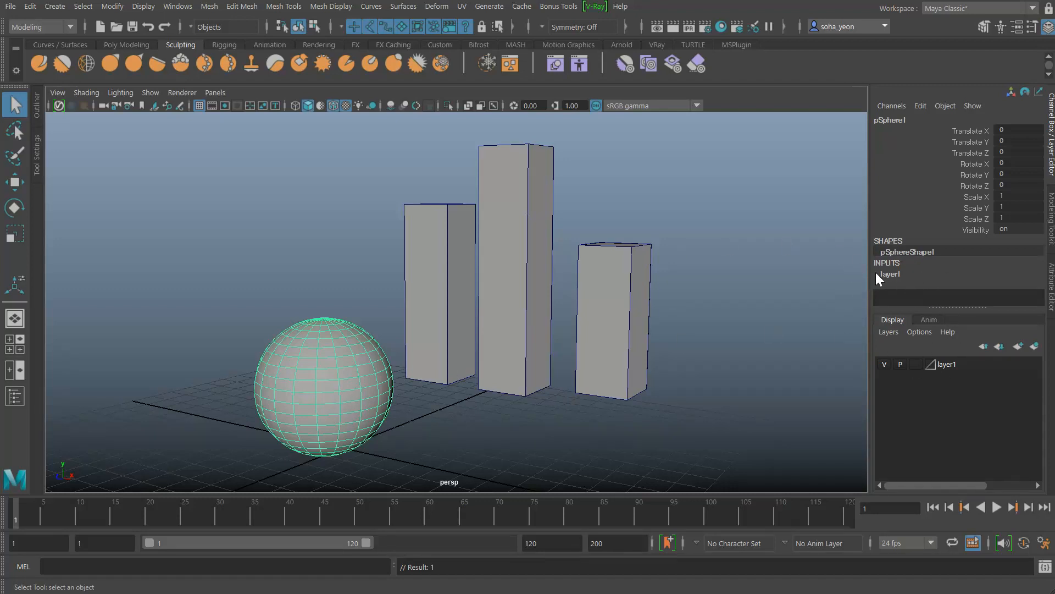
Step: Create a new display layer from the three selected boxes and clear the selection
alt+drag(707, 297, 668, 305)
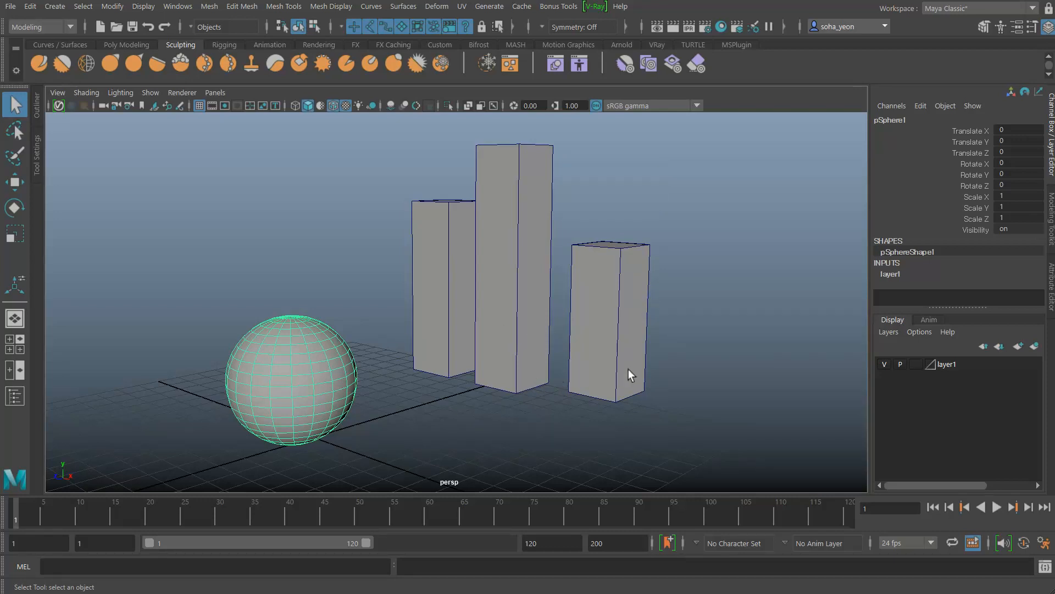
drag(712, 429, 422, 172)
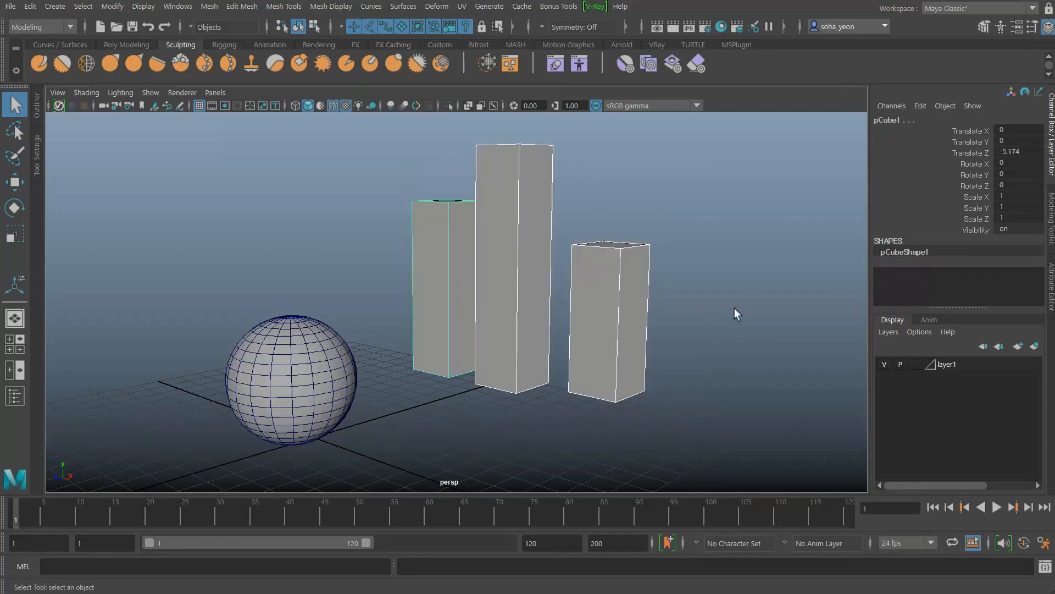
click(1035, 348)
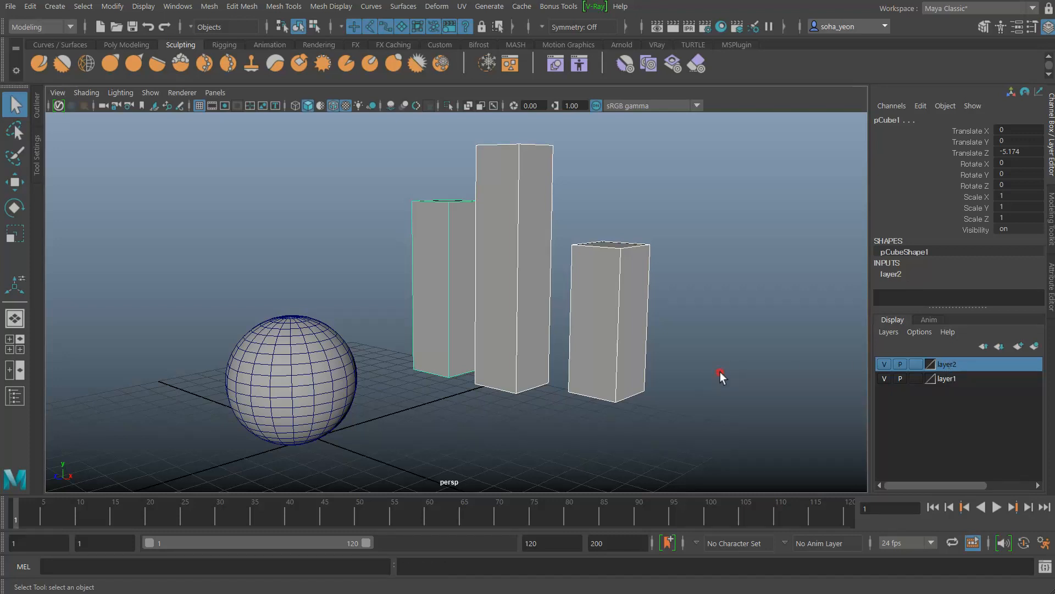
click(710, 267)
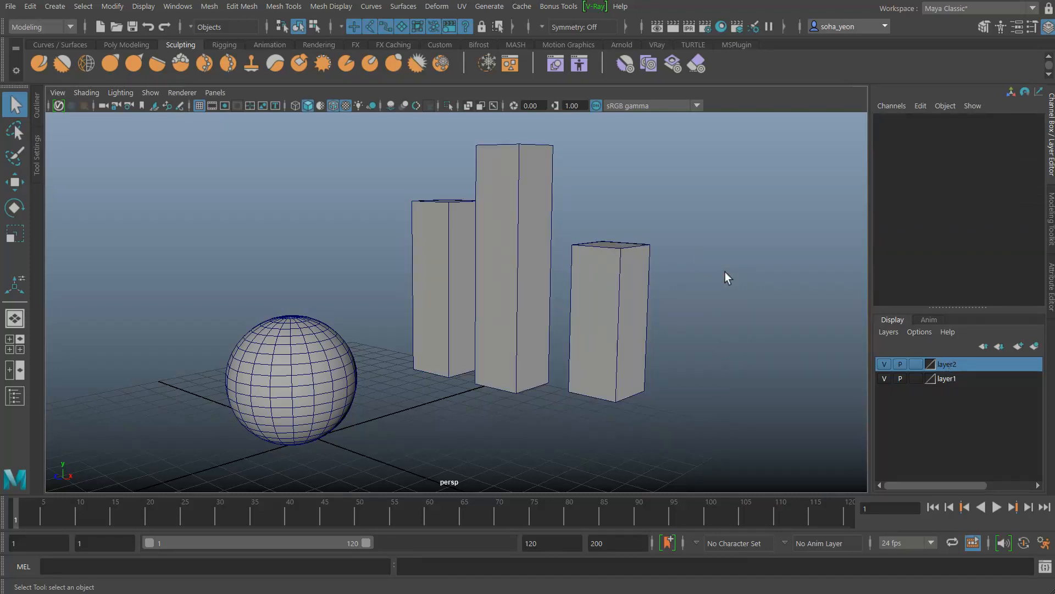
Step: Remove the tall middle box from layer2 and check the layer assignment of each box
click(504, 143)
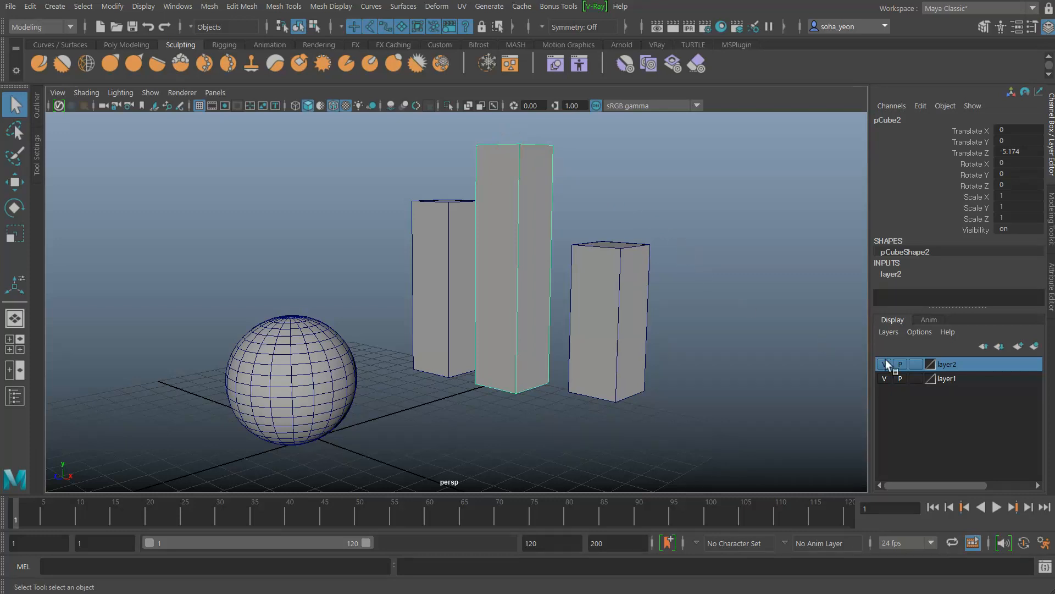
right_click(946, 363)
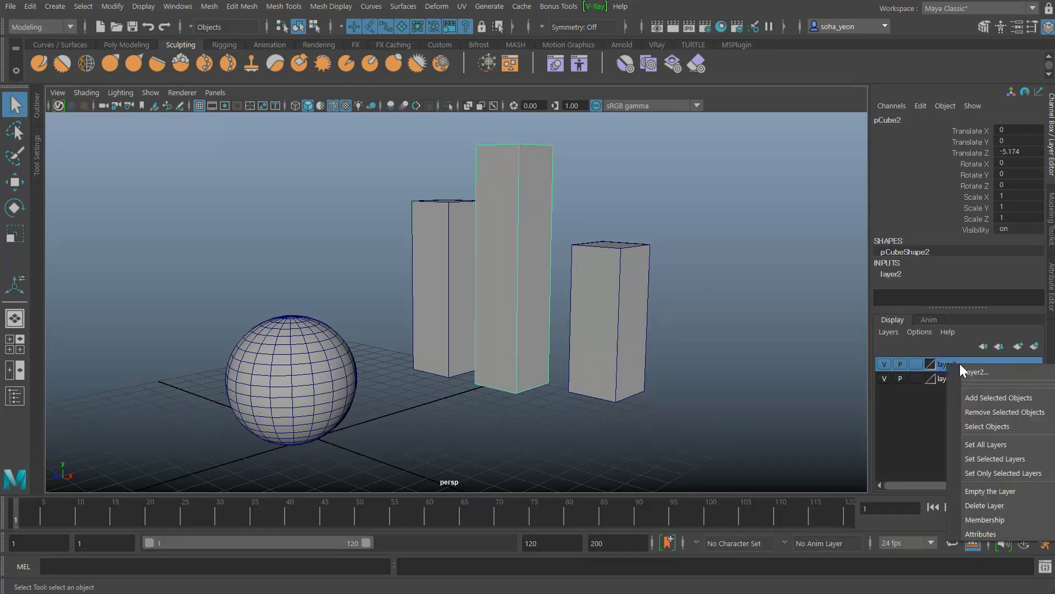
click(989, 414)
click(775, 367)
click(501, 147)
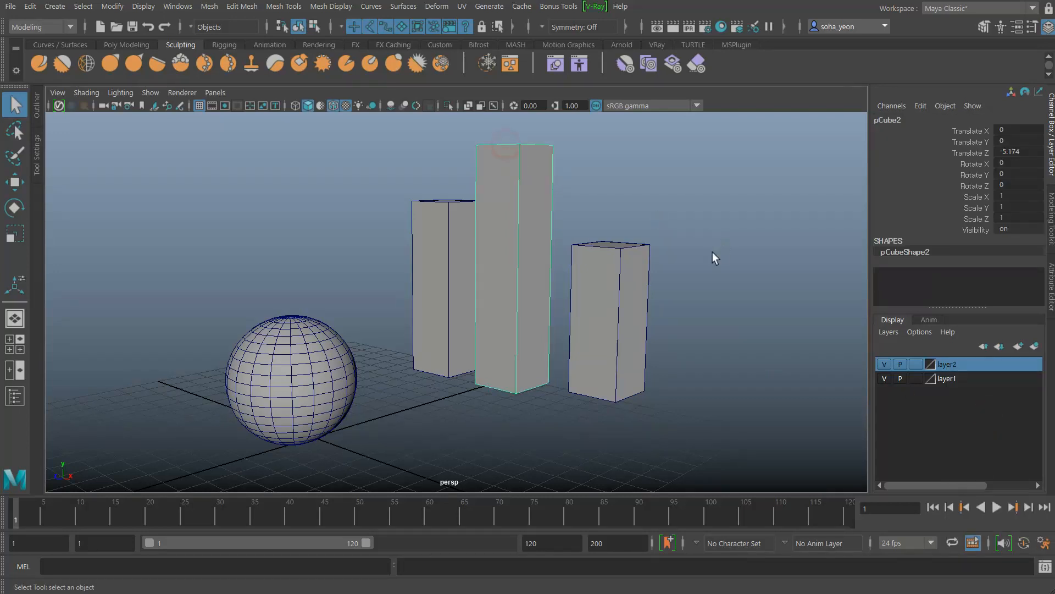
click(628, 287)
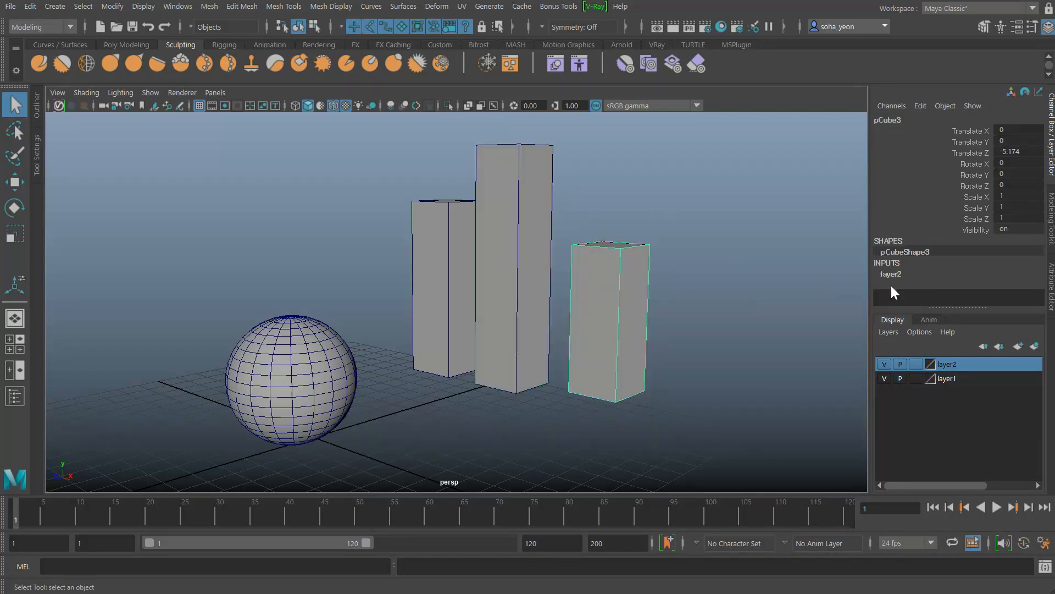
drag(389, 188, 427, 226)
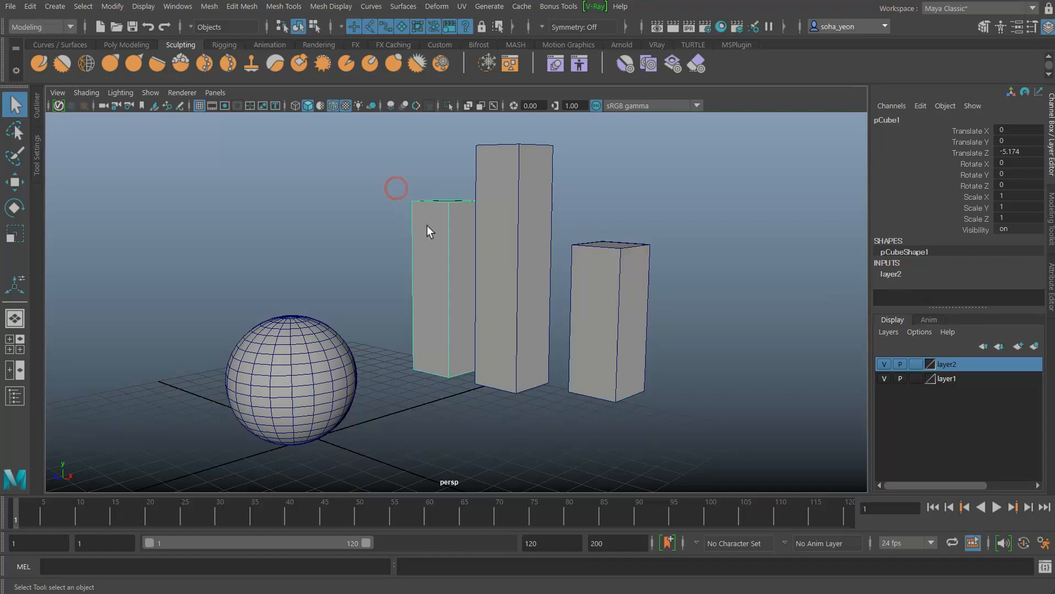
click(698, 286)
Step: Add the tall middle box back to layer2
drag(509, 134, 582, 197)
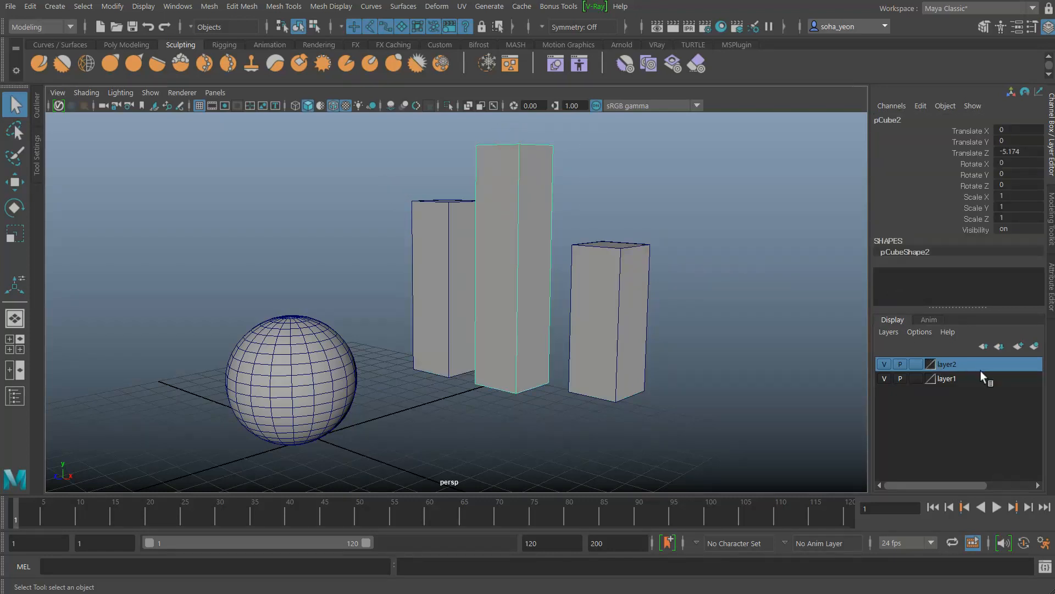
right_click(949, 365)
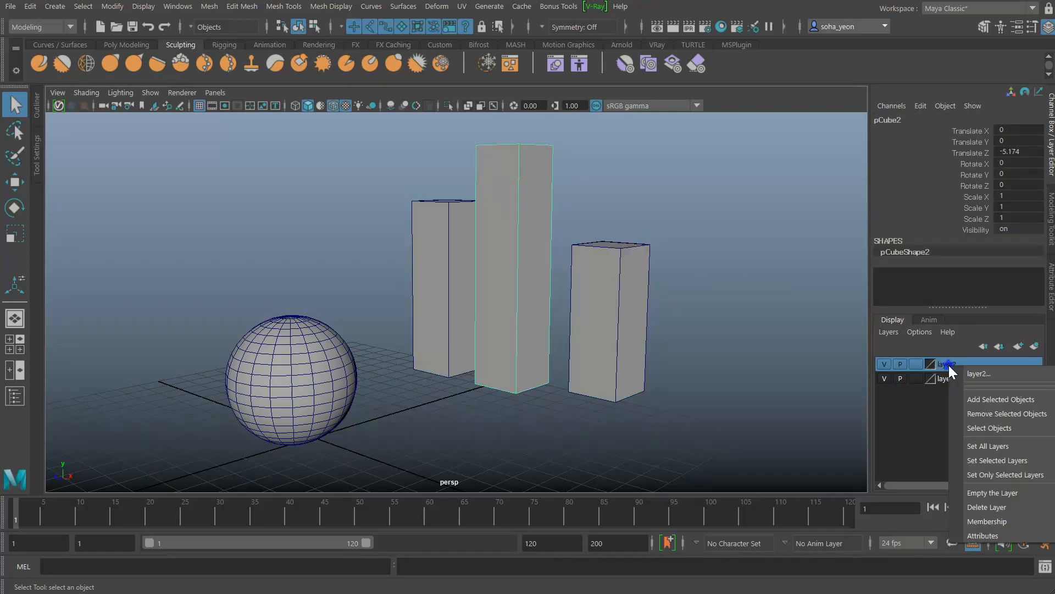
click(998, 398)
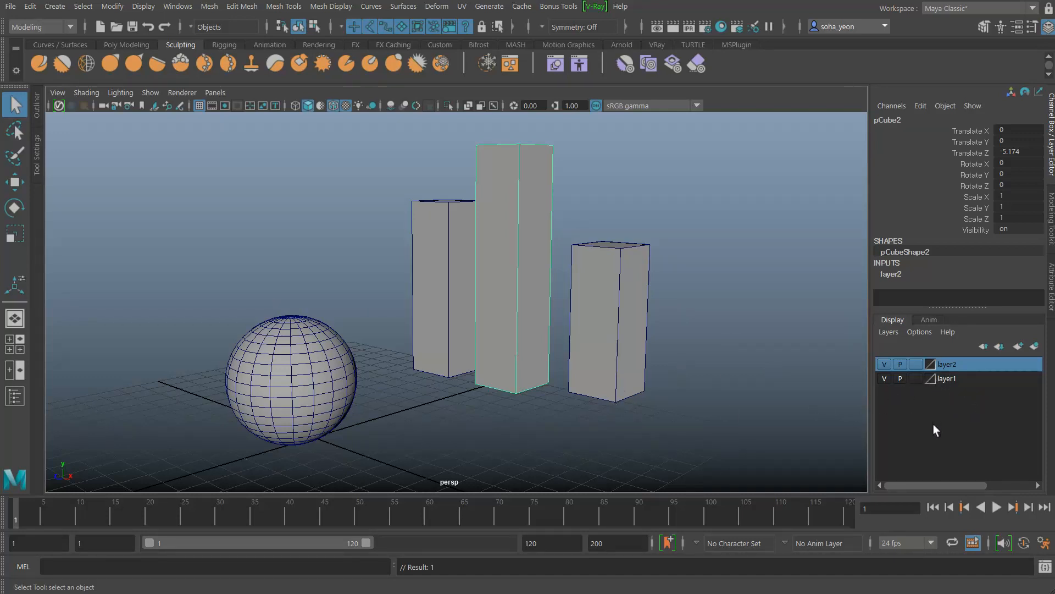
Step: Rename the sphere's display layer, layer1, as ball_L and save it
double_click(948, 380)
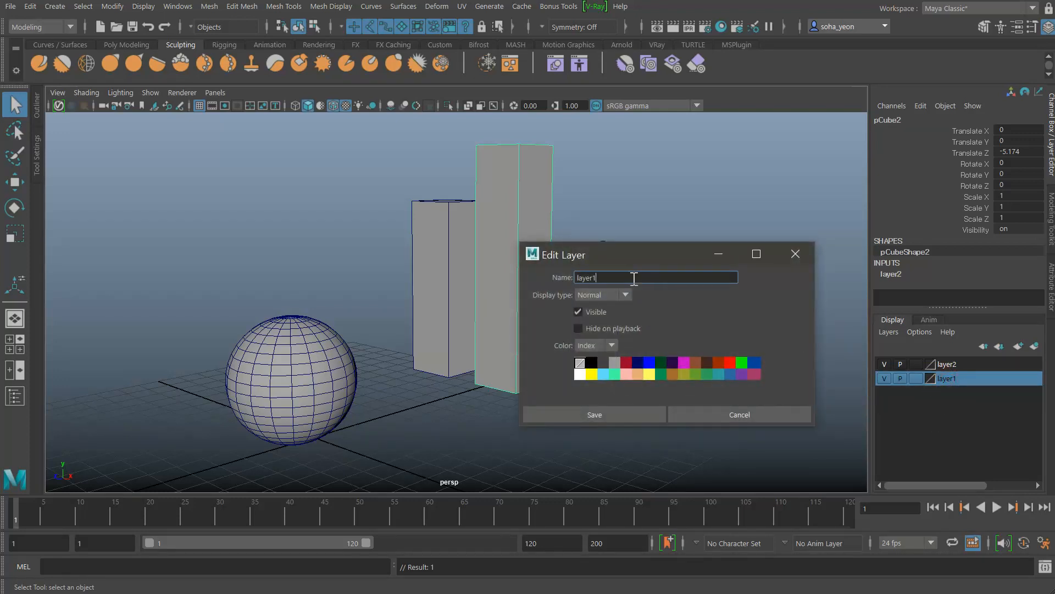
double_click(631, 276)
text(ball_L)
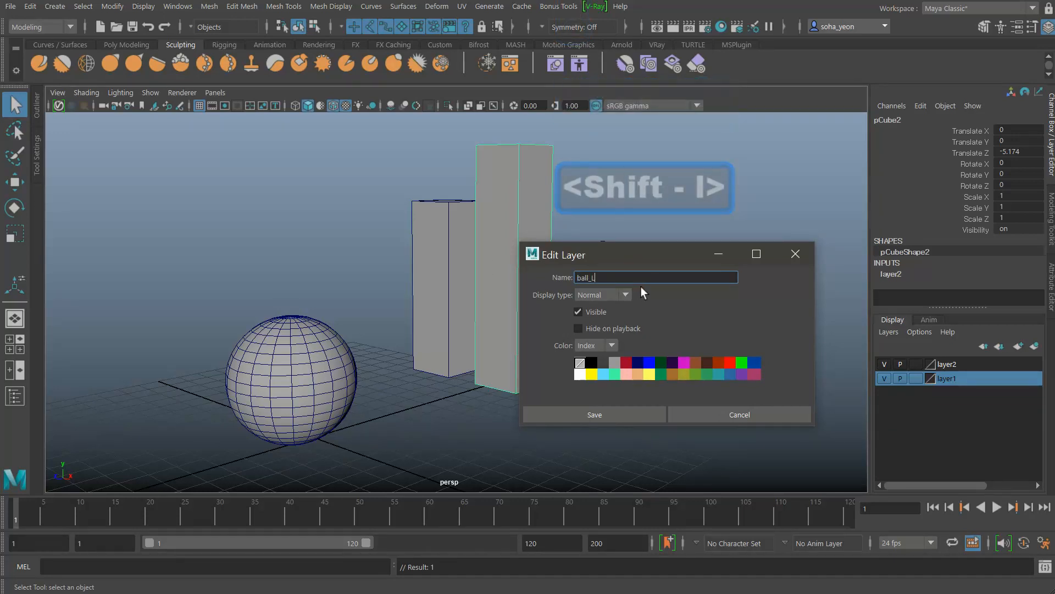
click(595, 414)
Step: Rename the boxes' display layer, layer2, as box_L and save it
double_click(942, 364)
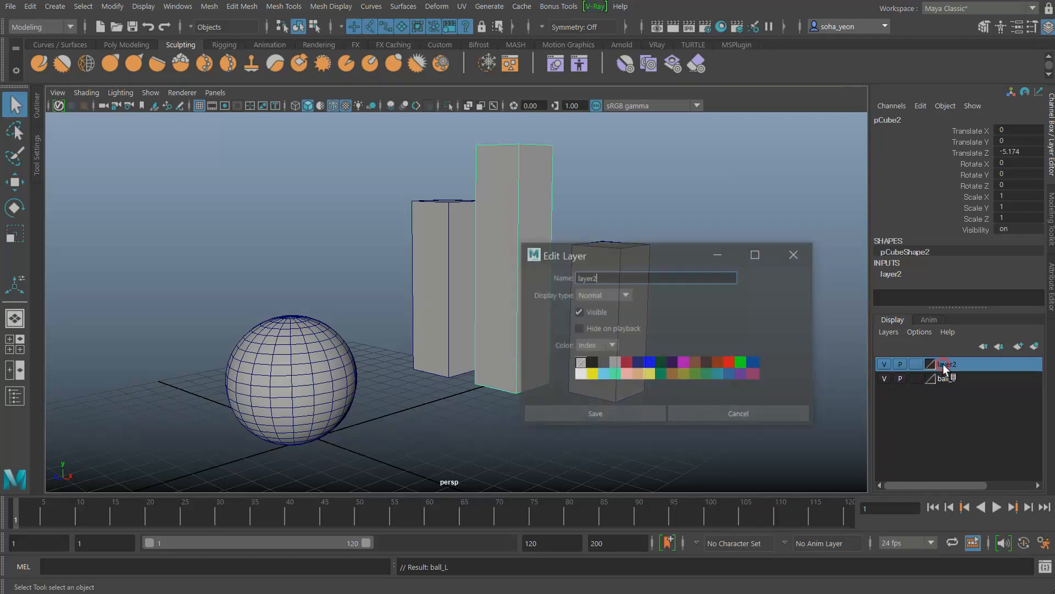
double_click(625, 278)
text(box)
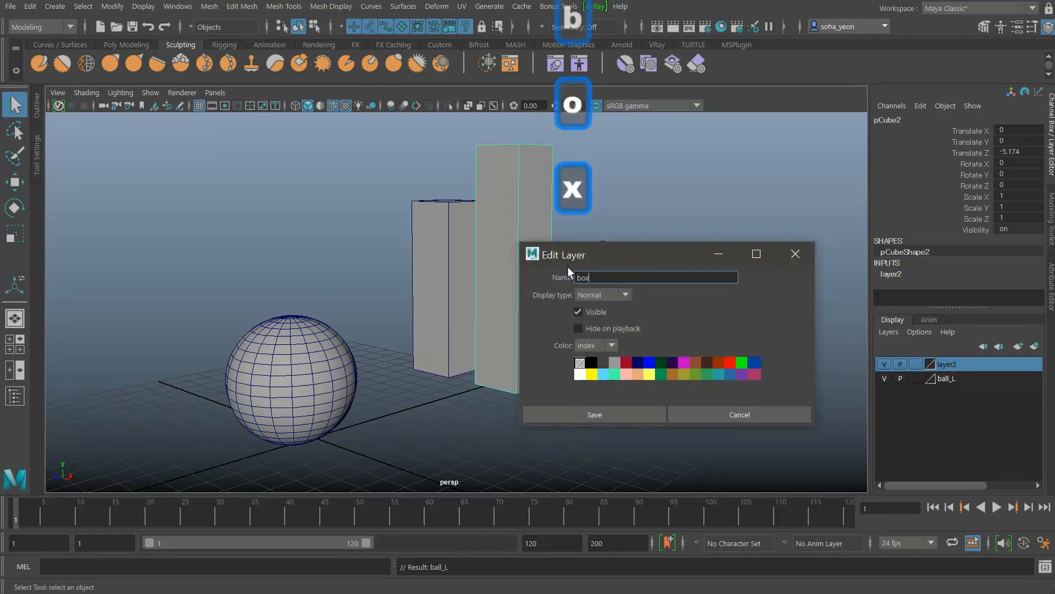
text(_L)
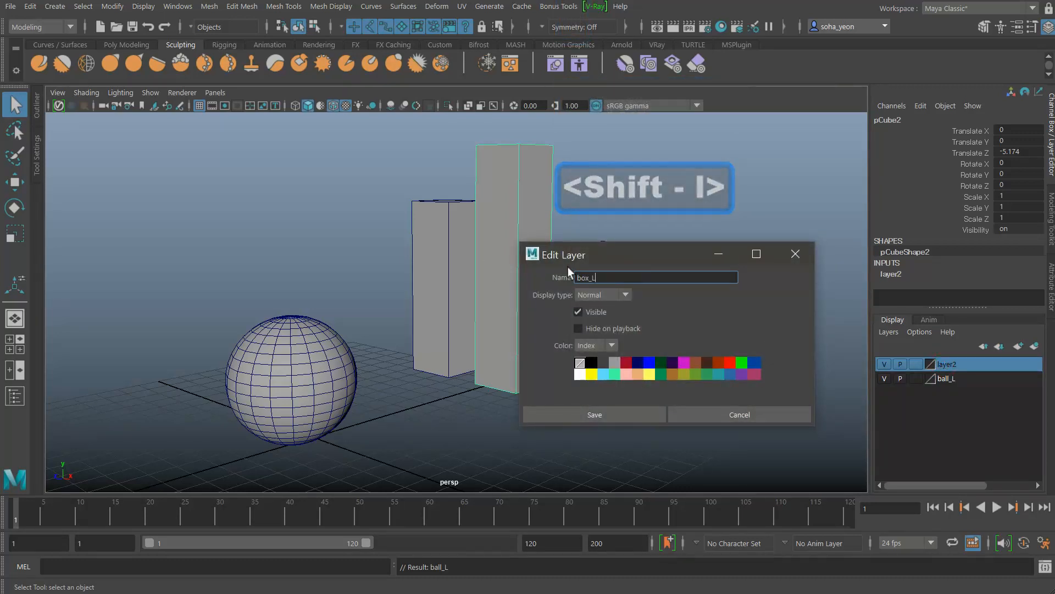
click(613, 416)
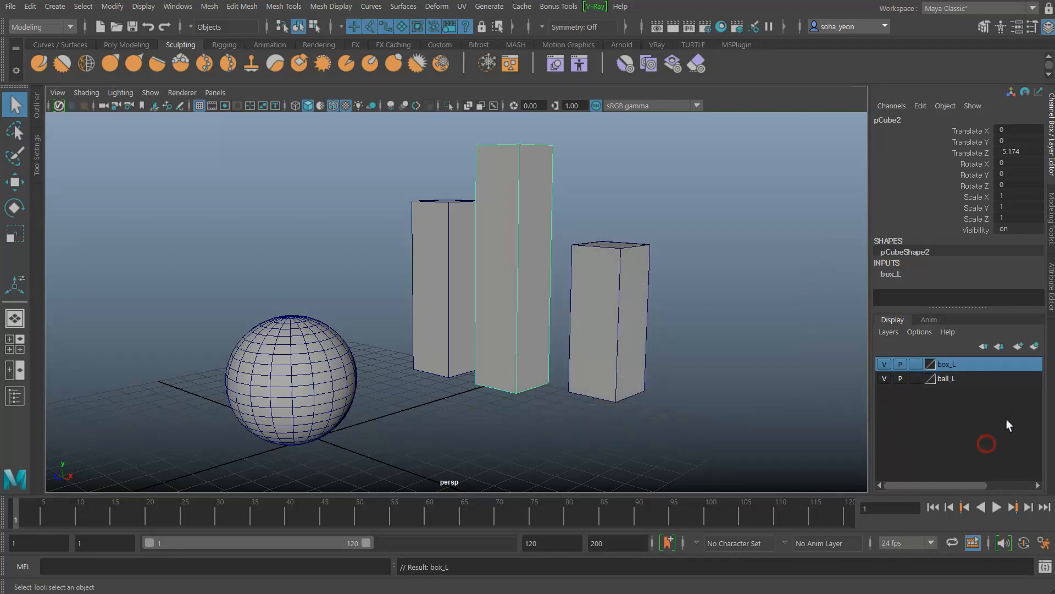
Step: Create three new empty display layers above box_L
click(1021, 346)
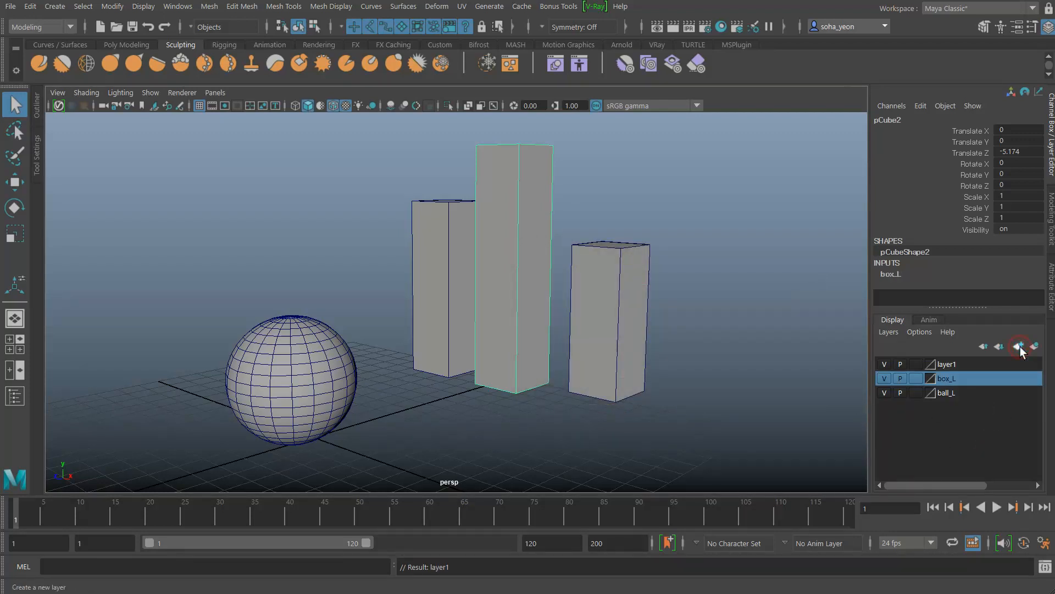
click(1020, 346)
click(1020, 346)
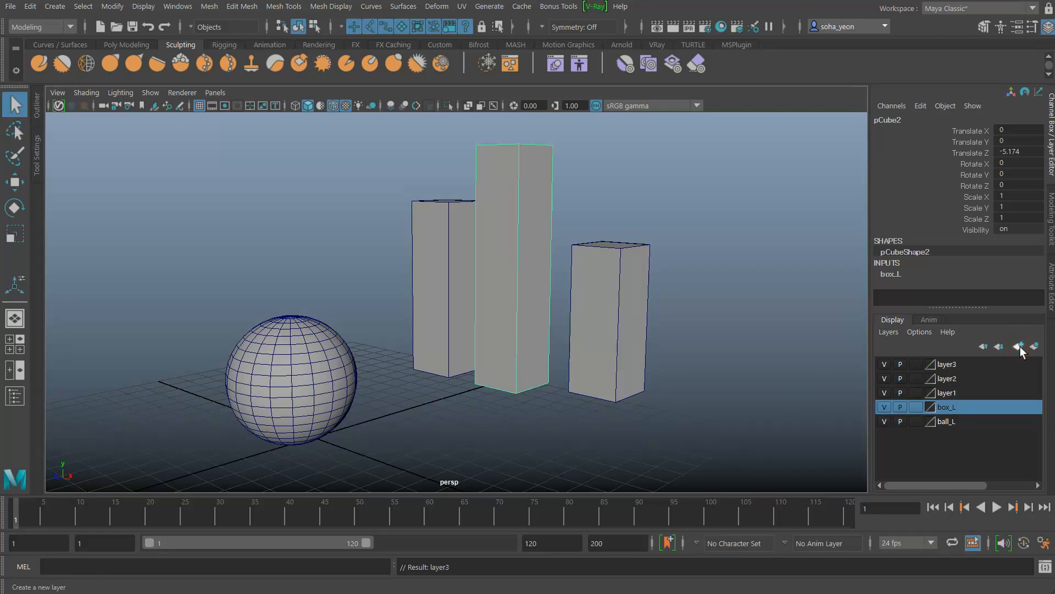
Step: Delete only the empty display layer layer3
click(953, 391)
click(956, 364)
click(946, 406)
drag(946, 408, 948, 364)
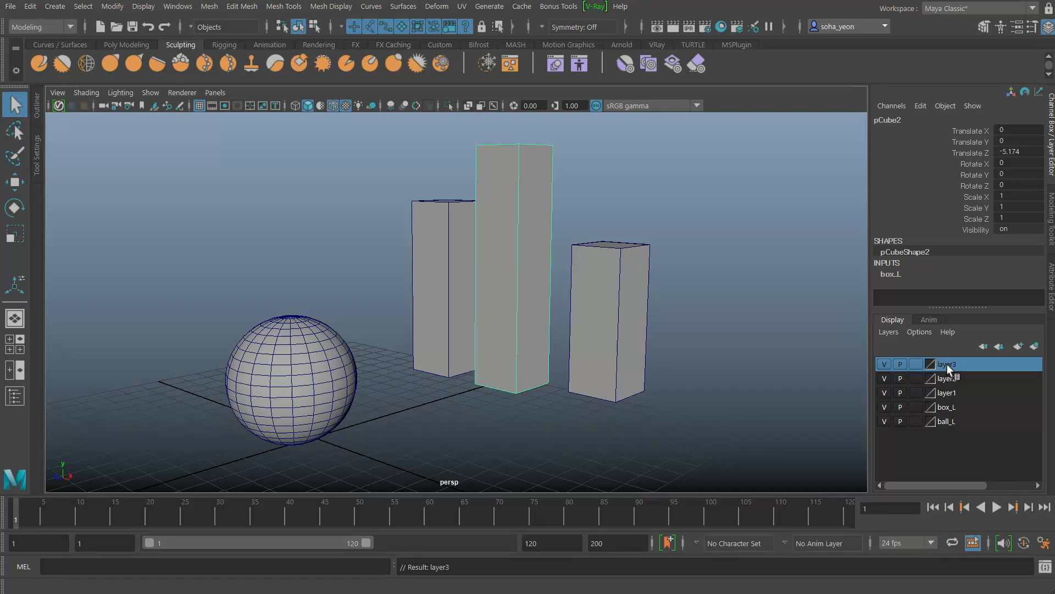
right_click(948, 364)
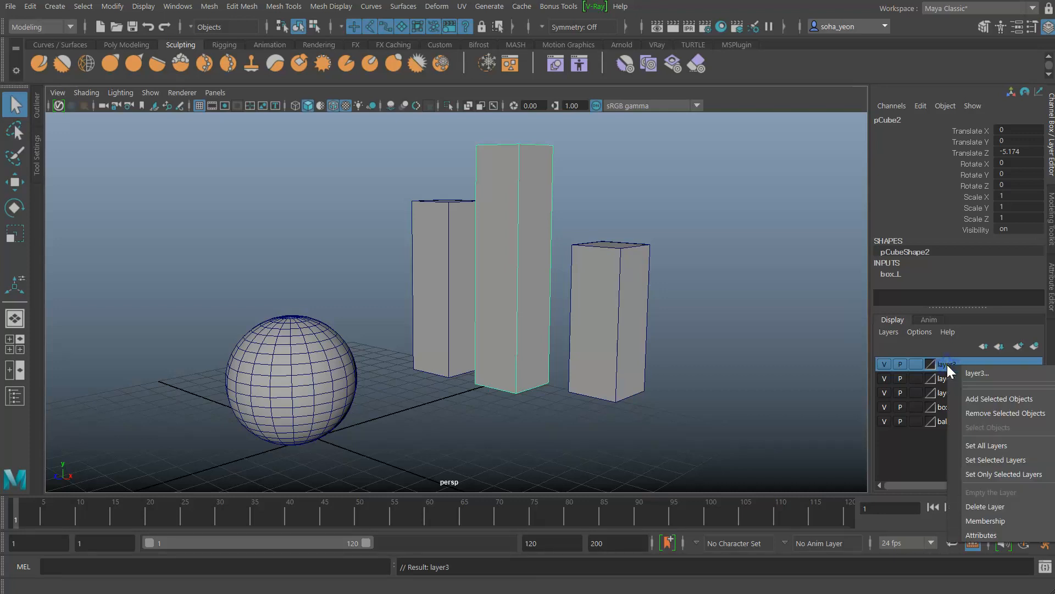
click(989, 507)
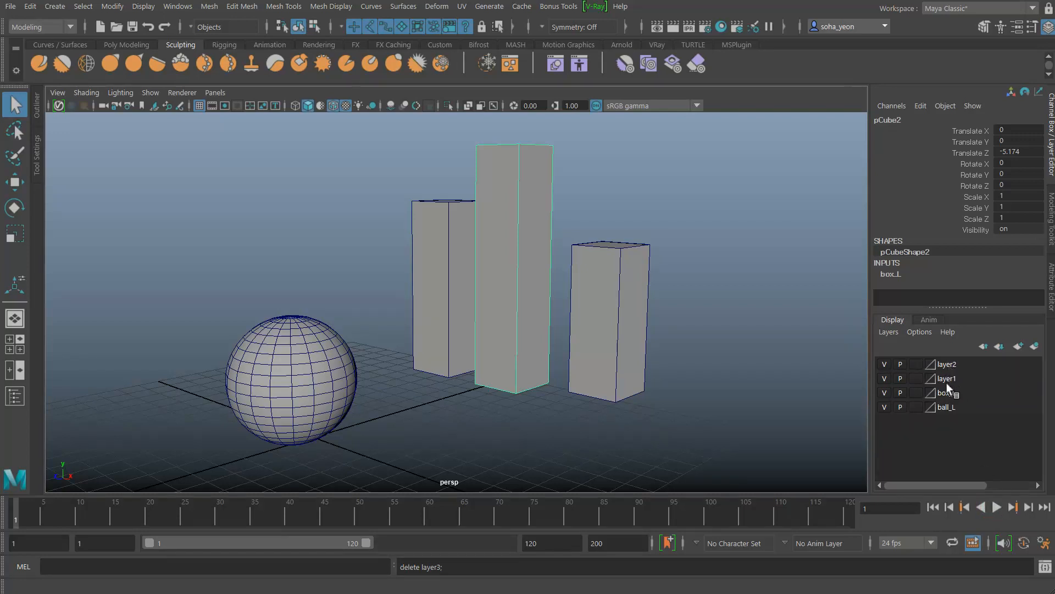
Step: Create four more empty display layers above layer2
click(1016, 347)
click(1016, 347)
click(1016, 347)
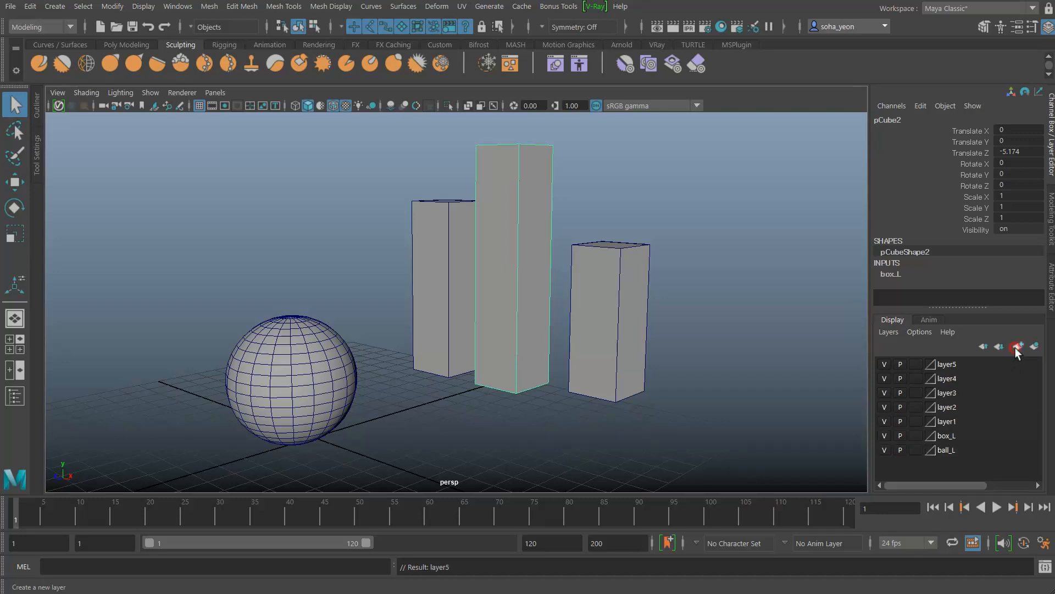
click(1015, 347)
Step: Select layer6, layer5 and layer4 together and delete them
click(947, 364)
shift+click(951, 393)
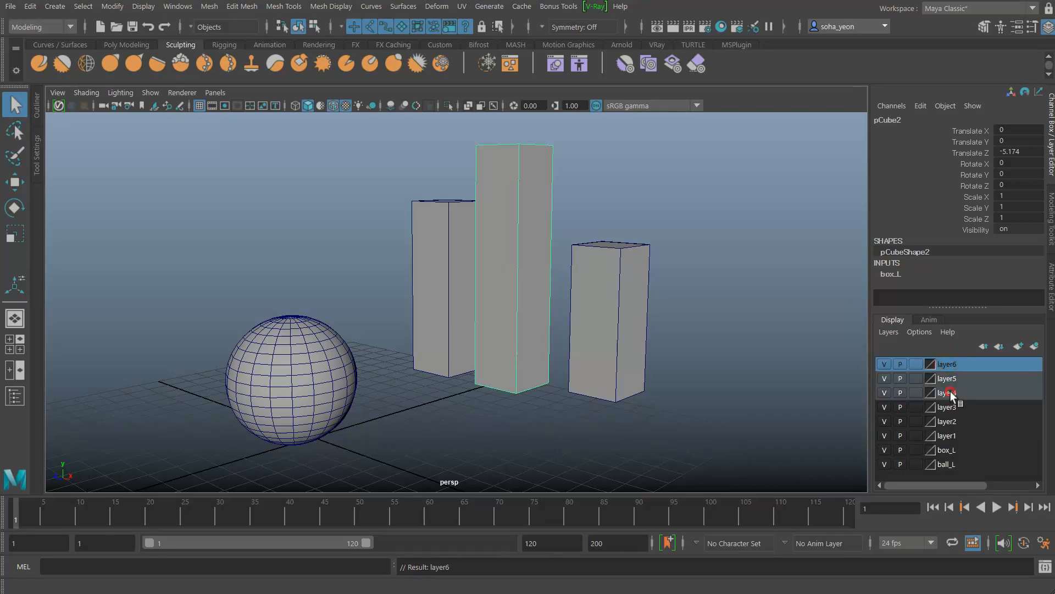
click(892, 332)
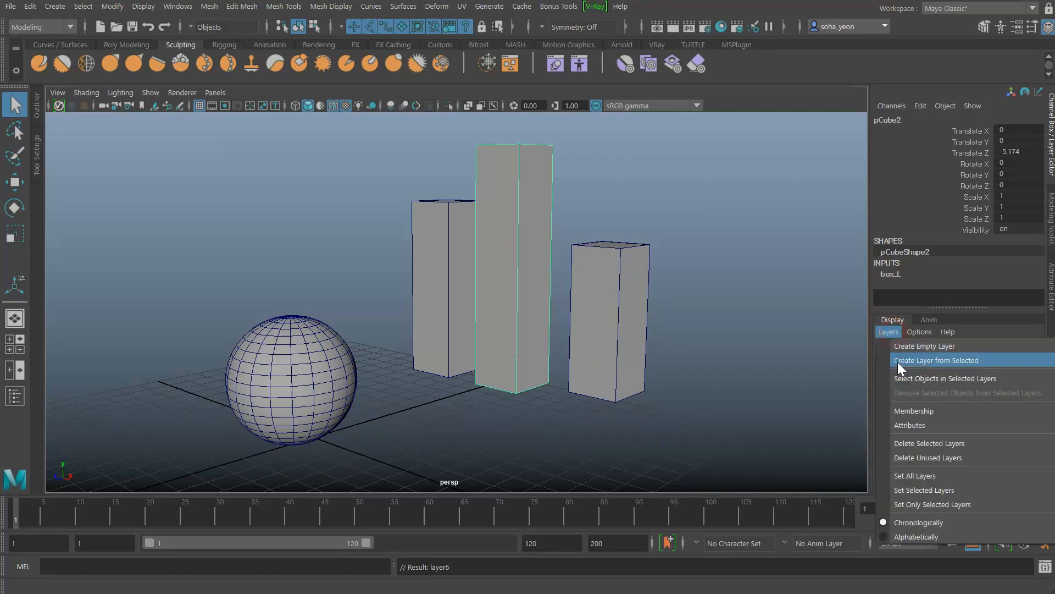
click(948, 444)
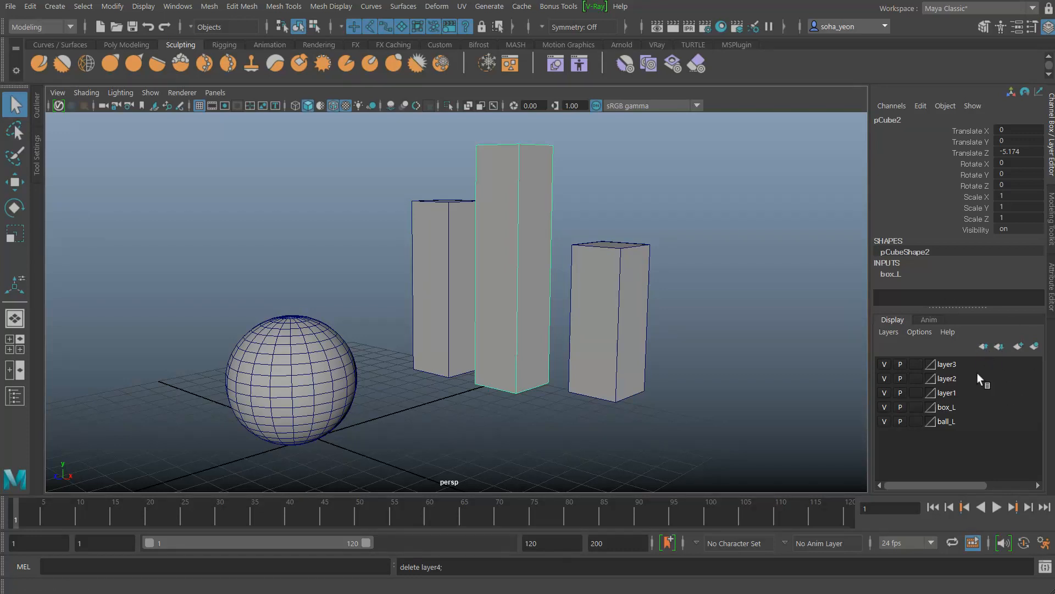
Step: Move the box_L layer to the top of the layer list and back down two places, below layer2
click(947, 410)
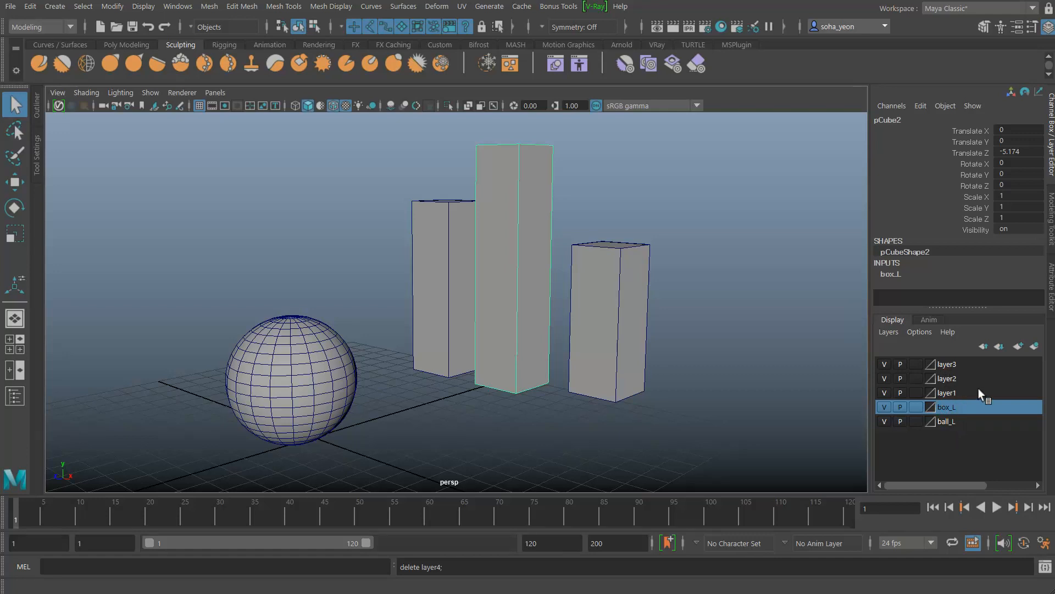
click(984, 346)
click(983, 346)
click(983, 346)
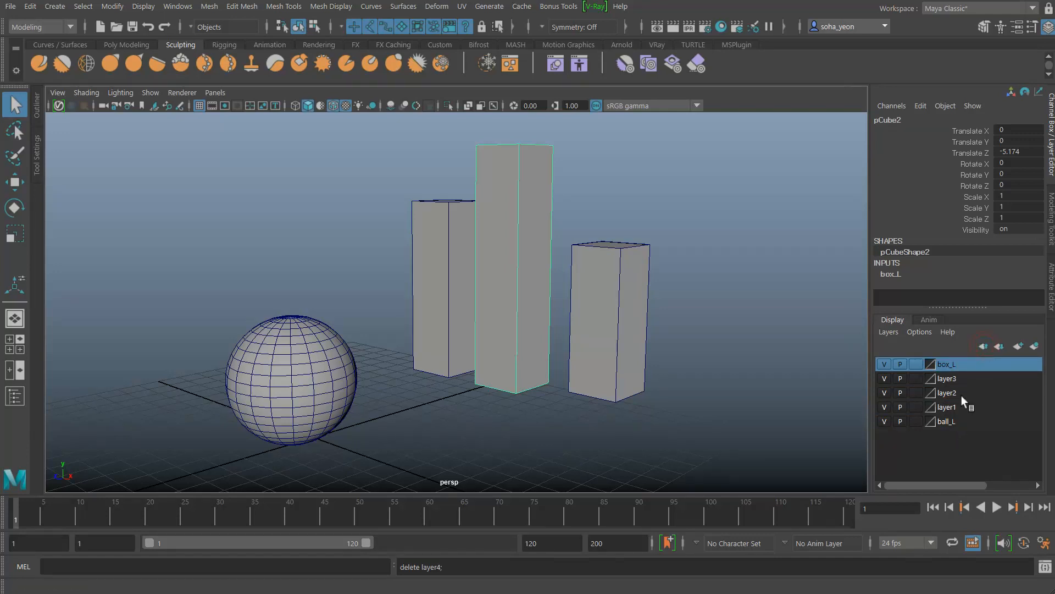
click(1000, 346)
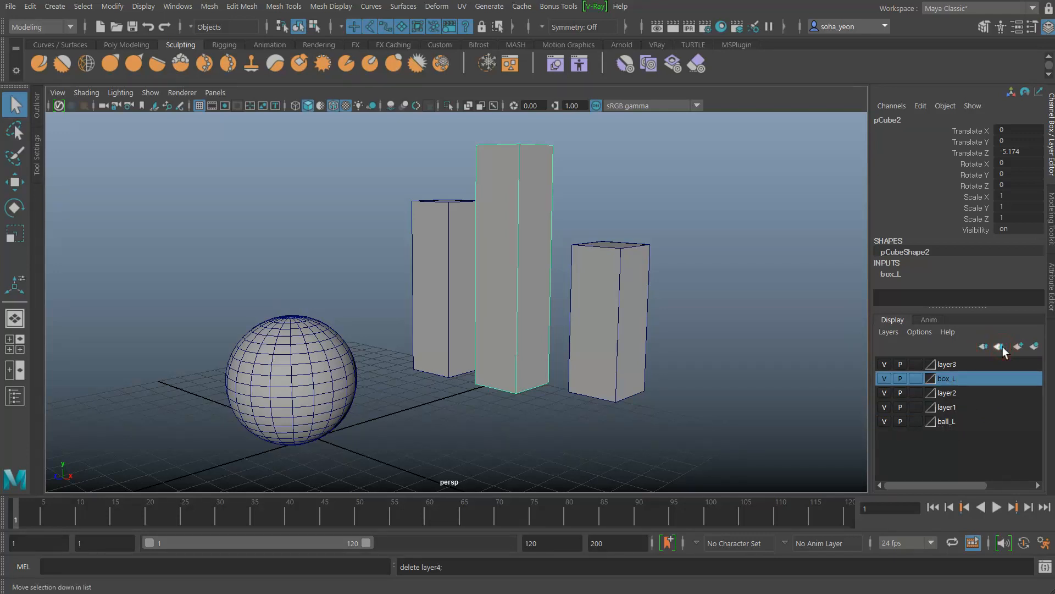
click(1000, 346)
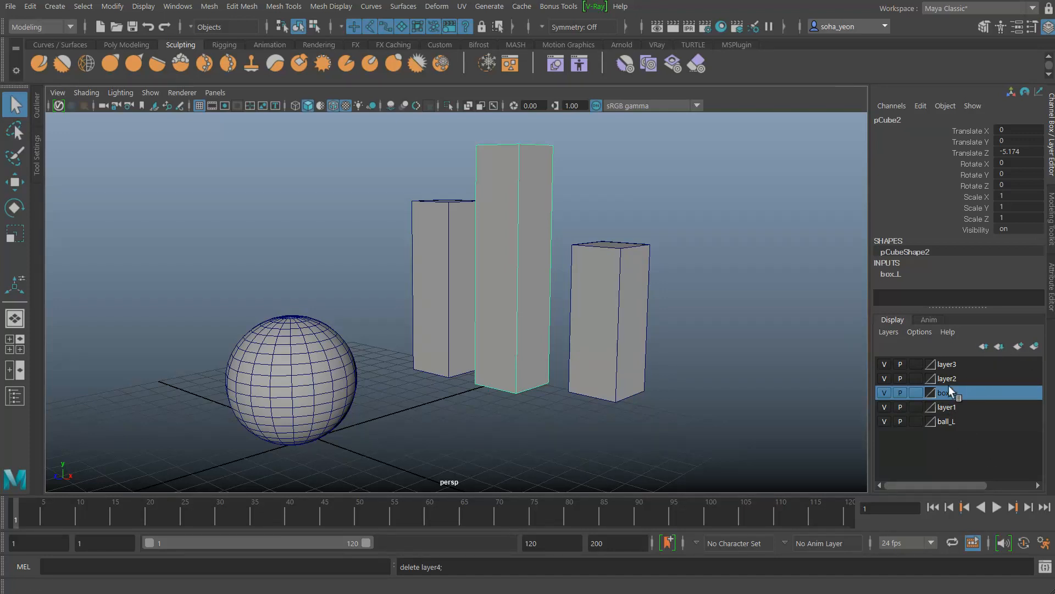
Step: Try to reorder layer3 by moving it directly within the layer list
drag(955, 369, 957, 388)
click(951, 405)
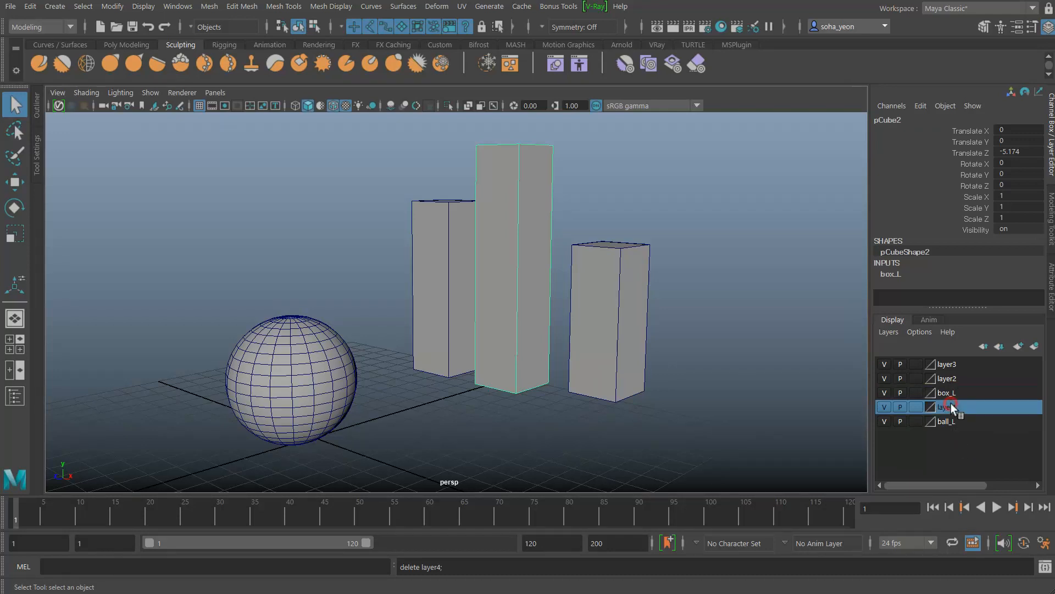
click(954, 376)
drag(951, 364, 966, 380)
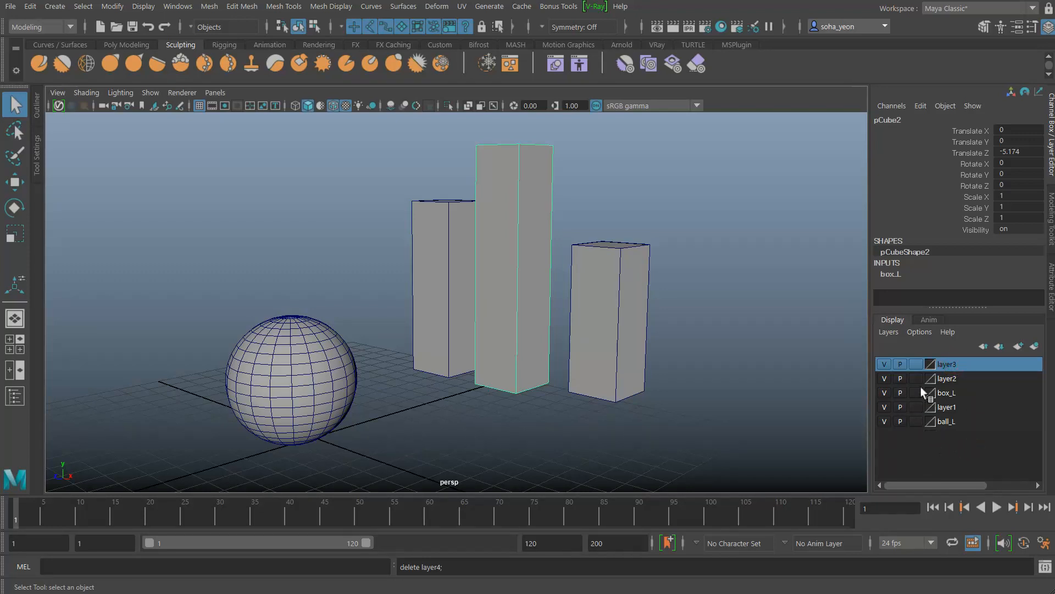
Step: Delete all unused display layers from the layer list
click(889, 332)
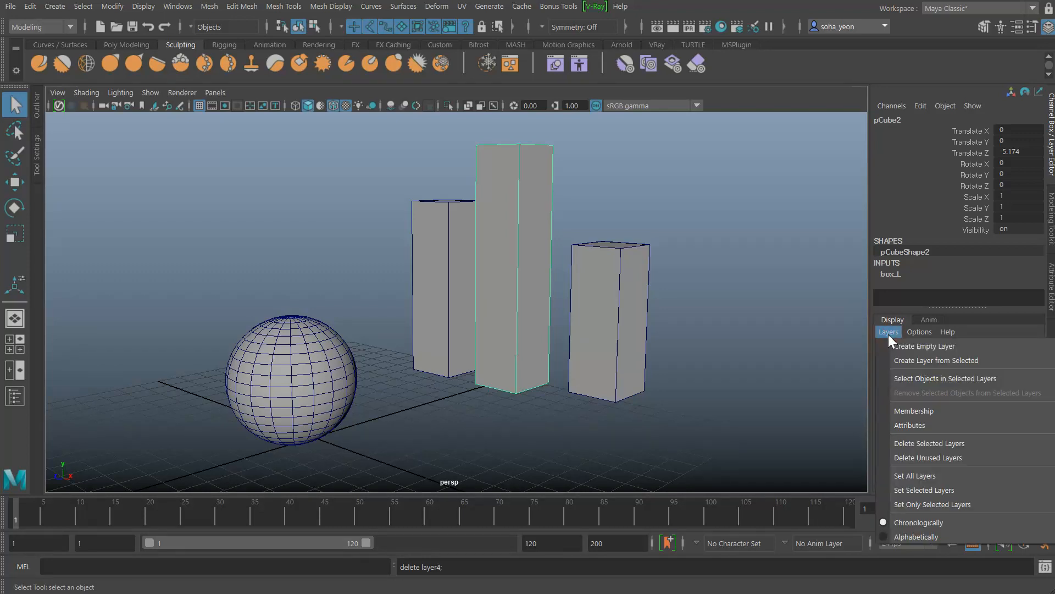
click(950, 458)
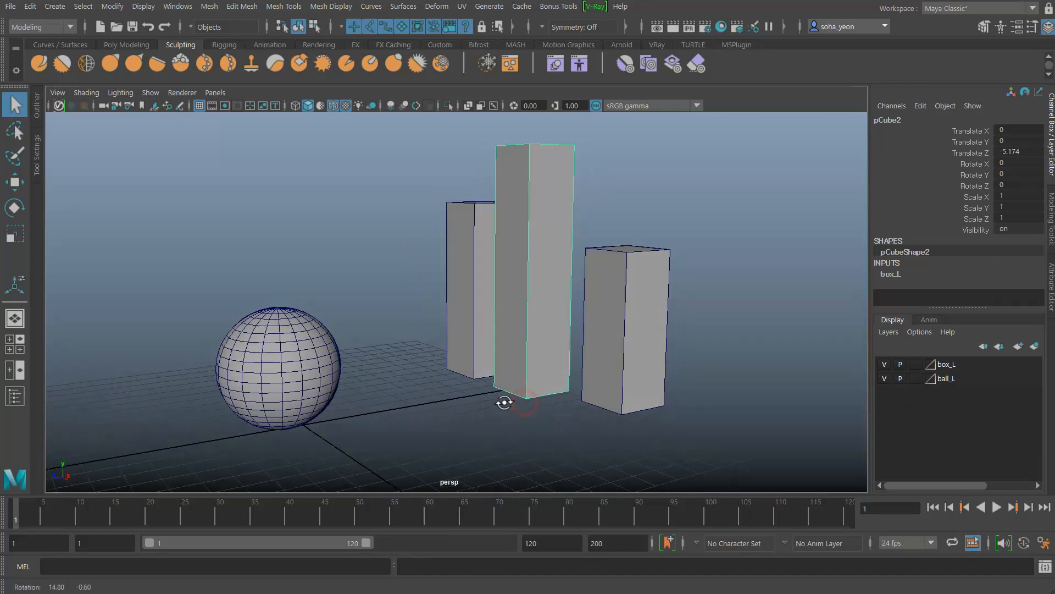
Step: Hide and show the box_L layer twice, and do the same with the ball_L layer
alt+drag(740, 378, 674, 389)
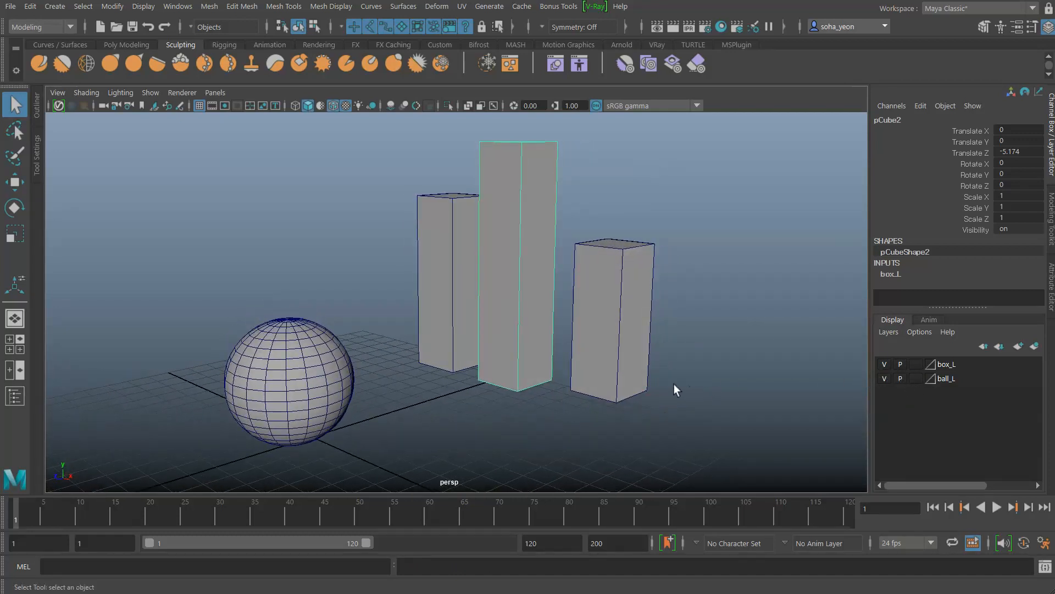
click(884, 364)
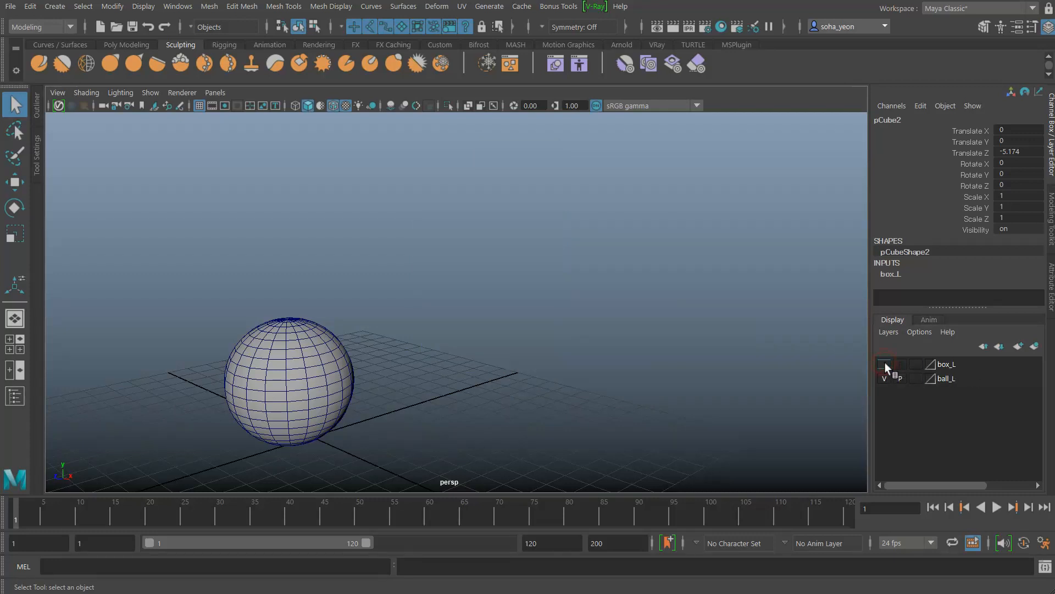
click(884, 364)
click(885, 364)
click(884, 364)
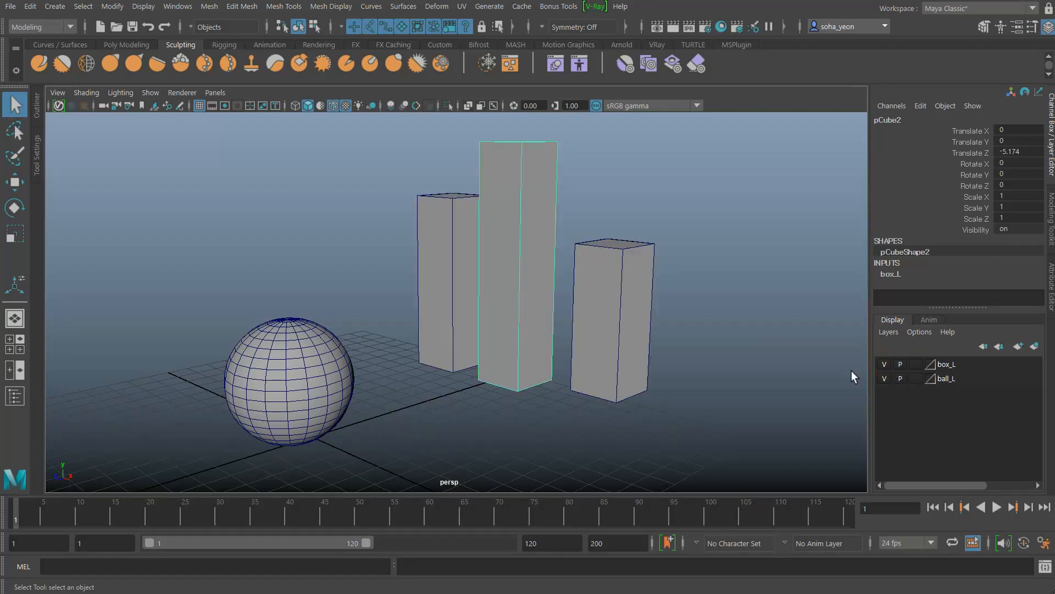
click(888, 379)
click(887, 379)
click(887, 379)
click(887, 378)
Step: Select the sphere partly hidden behind the boxes
alt+drag(610, 384, 546, 378)
alt+drag(654, 391, 497, 382)
alt+drag(498, 346, 508, 368)
click(499, 341)
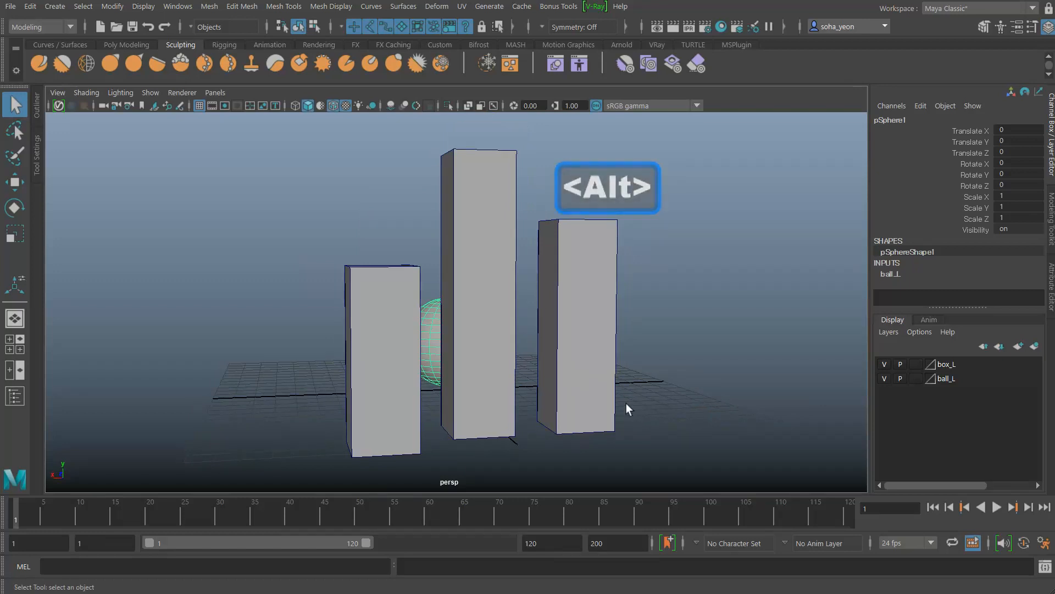
Step: Hide the box_L layer to view the sphere unobstructed, and show the boxes again
click(885, 361)
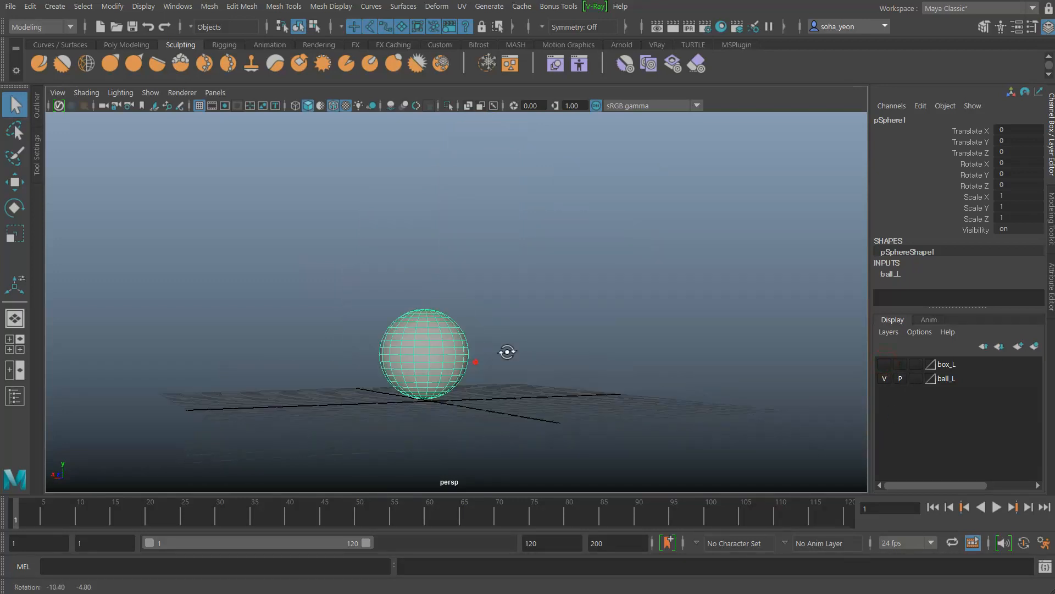
alt+drag(502, 353, 568, 377)
alt+right_drag(567, 377, 567, 319)
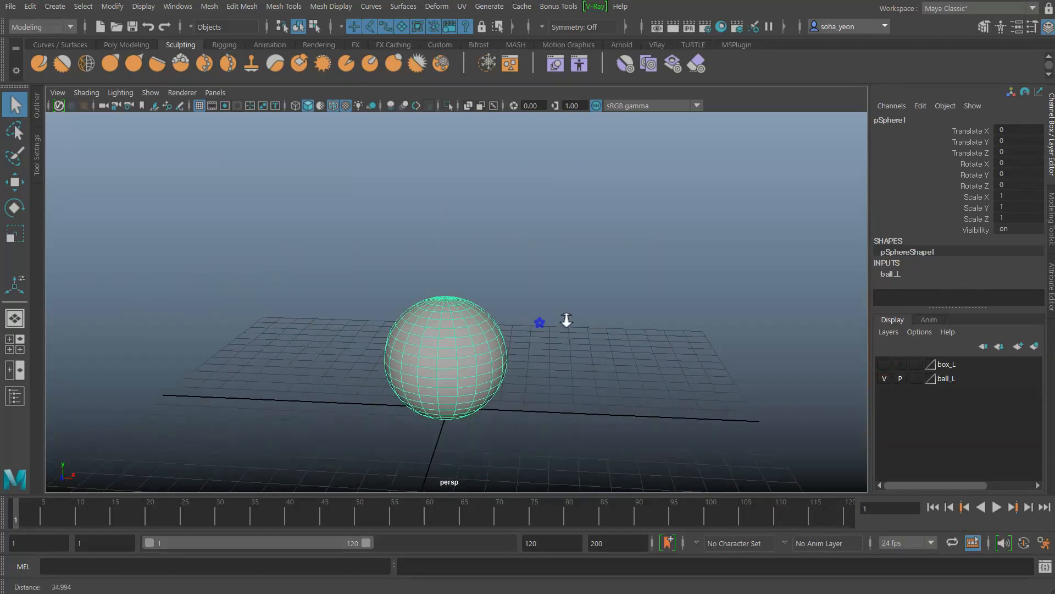
click(885, 364)
mouse_move(672, 384)
alt+mouse_down()
mouse_move(661, 380)
mouse_move(676, 377)
alt+mouse_up()
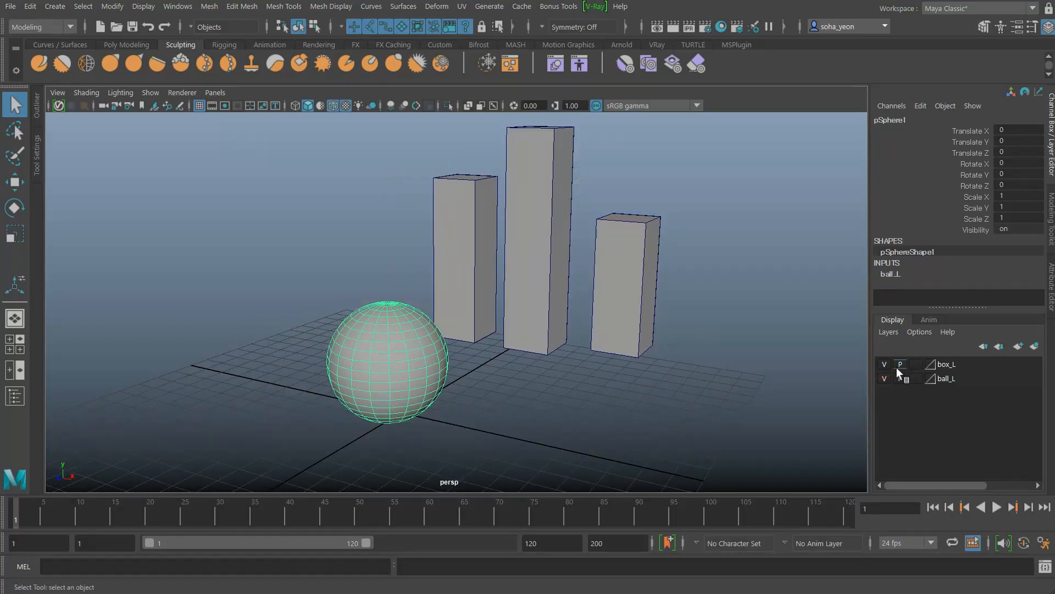
Step: Move the sphere along X to about -11.68 and set a keyframe at frame 1
alt+drag(728, 416, 501, 418)
alt+click(341, 367)
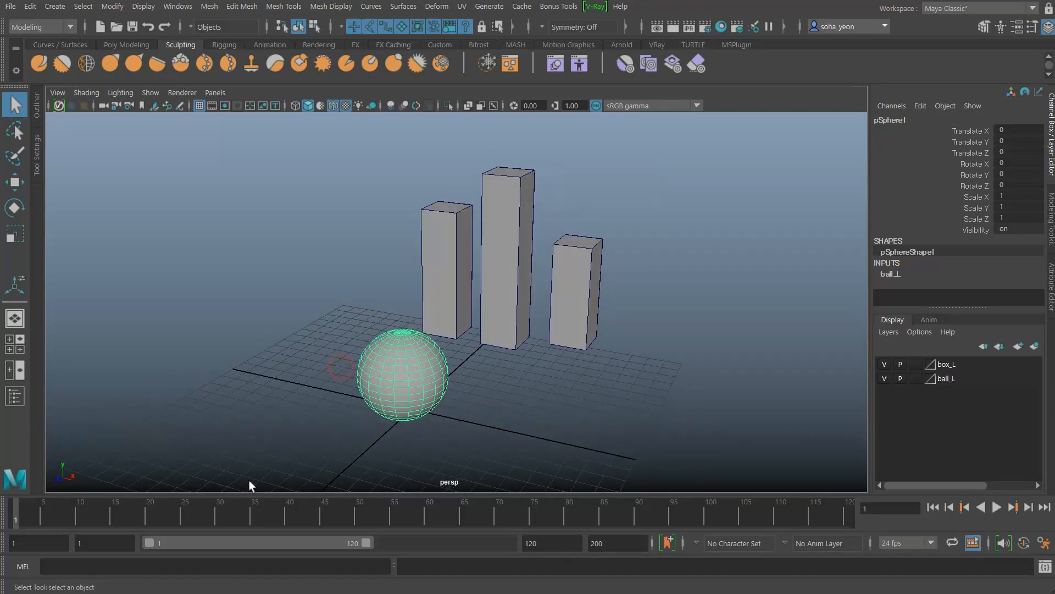
key(w)
drag(479, 394, 266, 369)
key(s)
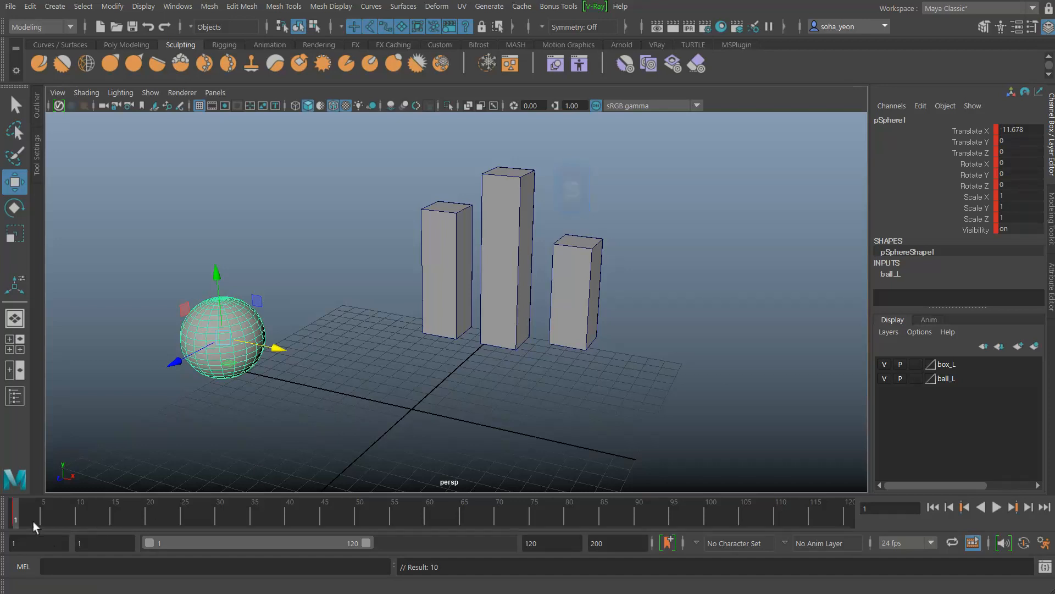
Step: At frame 25, move the sphere along X to about 8.51 and set a keyframe
click(184, 519)
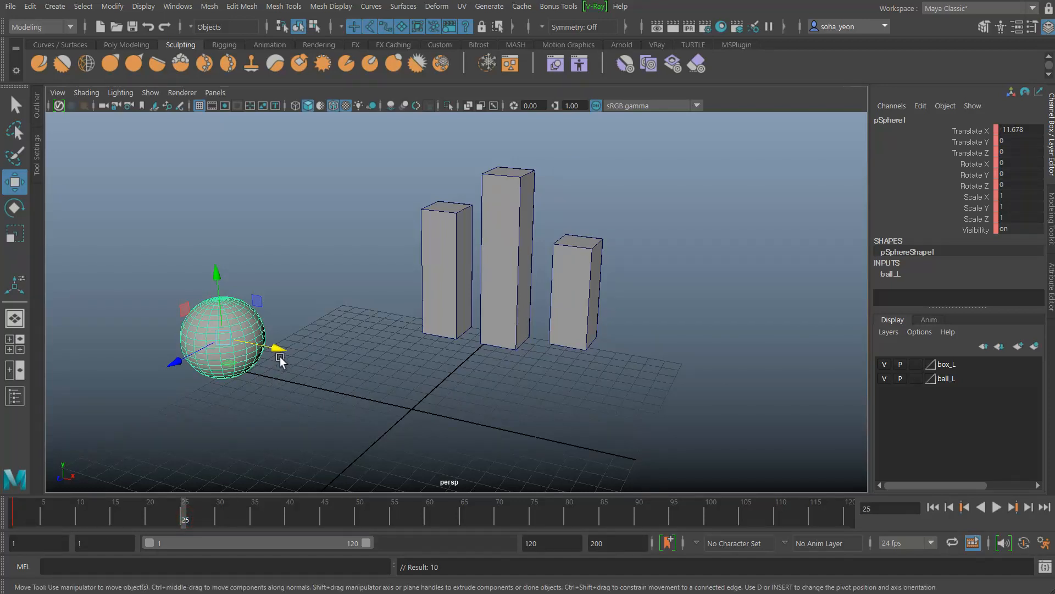
drag(280, 351, 635, 435)
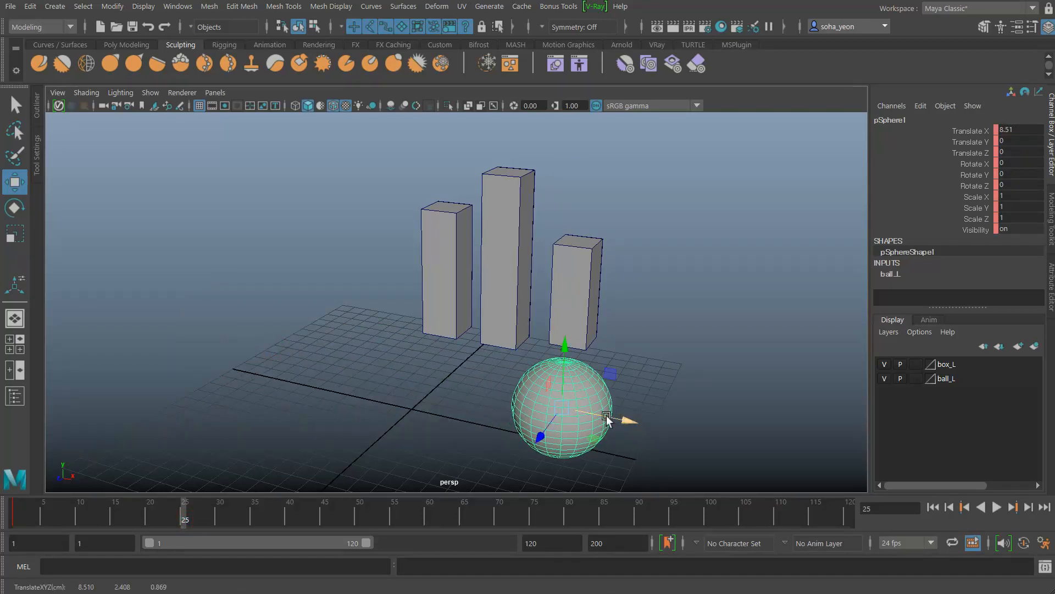
key(s)
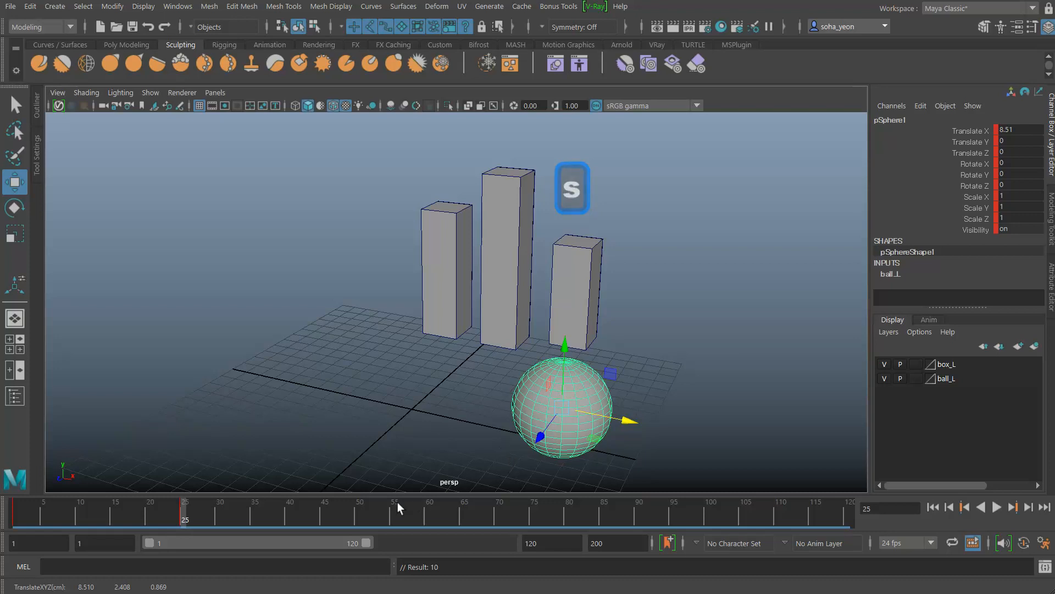
Step: Play the sphere animation from the first frame and stop it
click(933, 507)
click(997, 507)
click(997, 508)
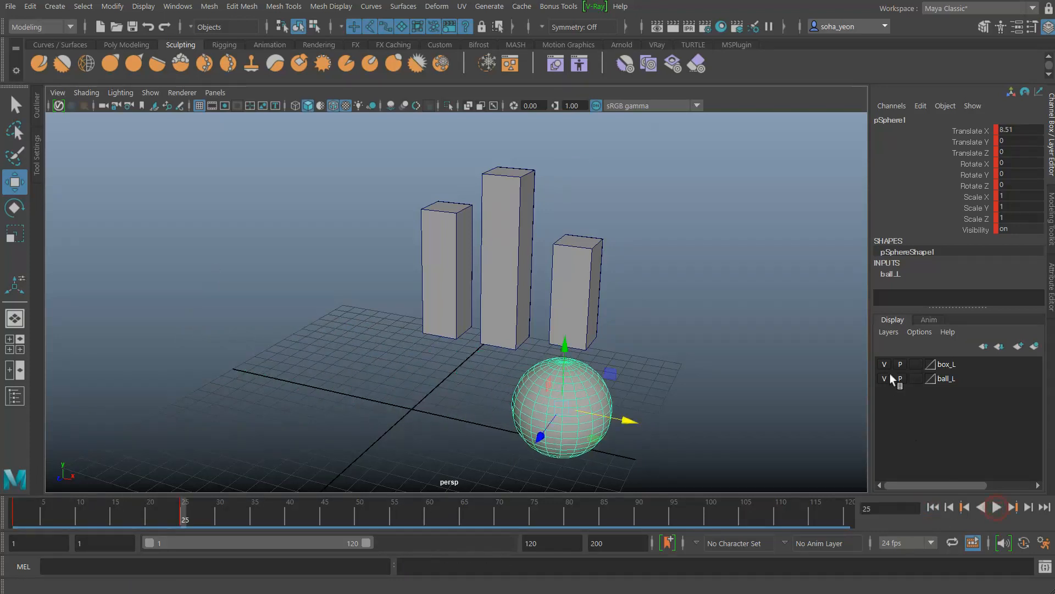
click(885, 379)
Step: Turn off display during playback for the box_L layer and play the animation from the first frame
click(933, 506)
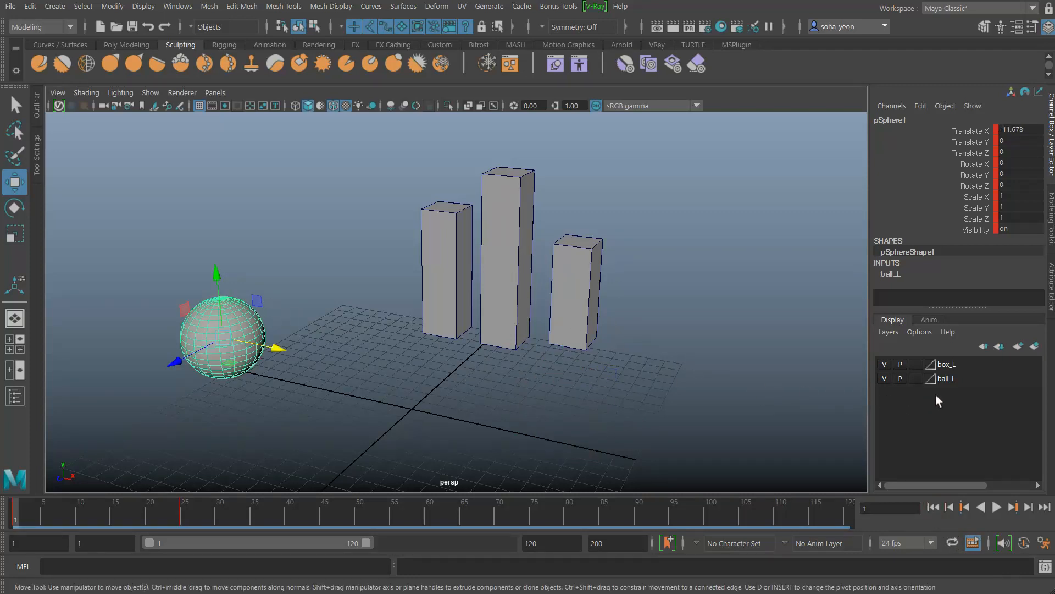
click(901, 364)
click(996, 507)
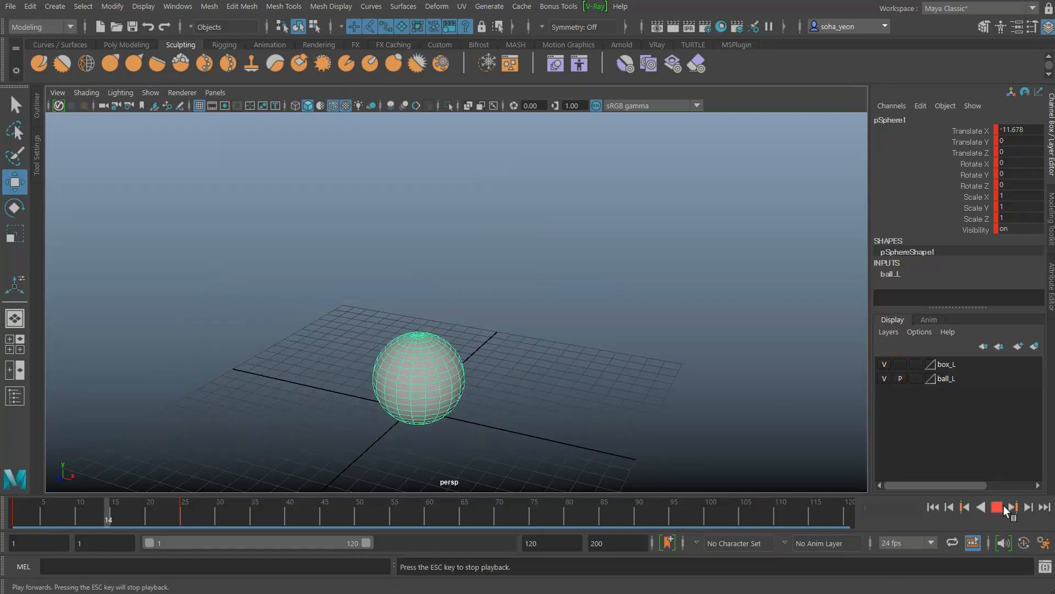
click(997, 507)
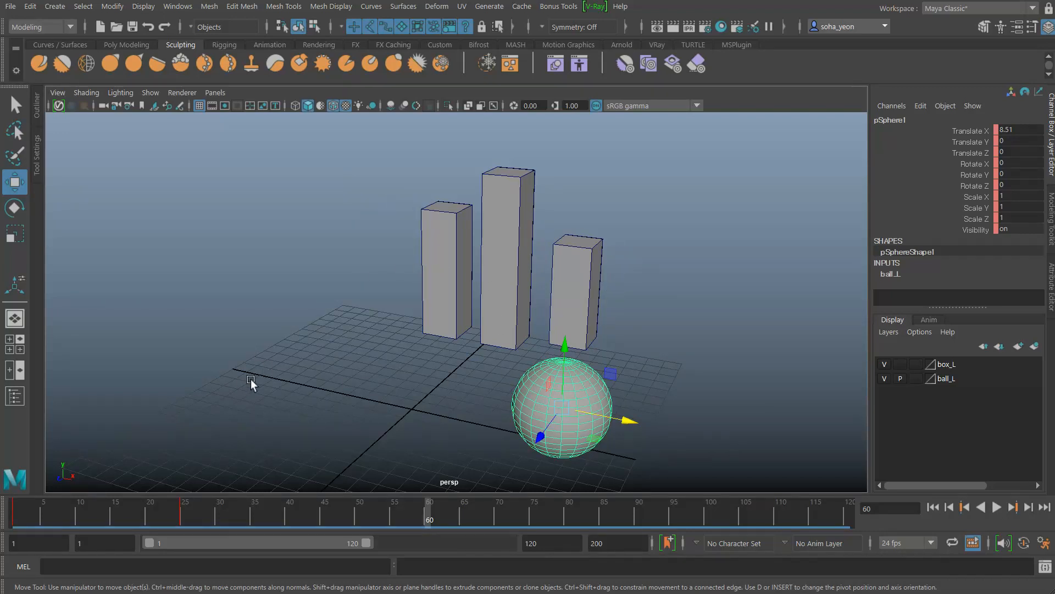
Step: Select the three boxes, with playback display restored for the box_L layer, and return to the first frame
click(445, 220)
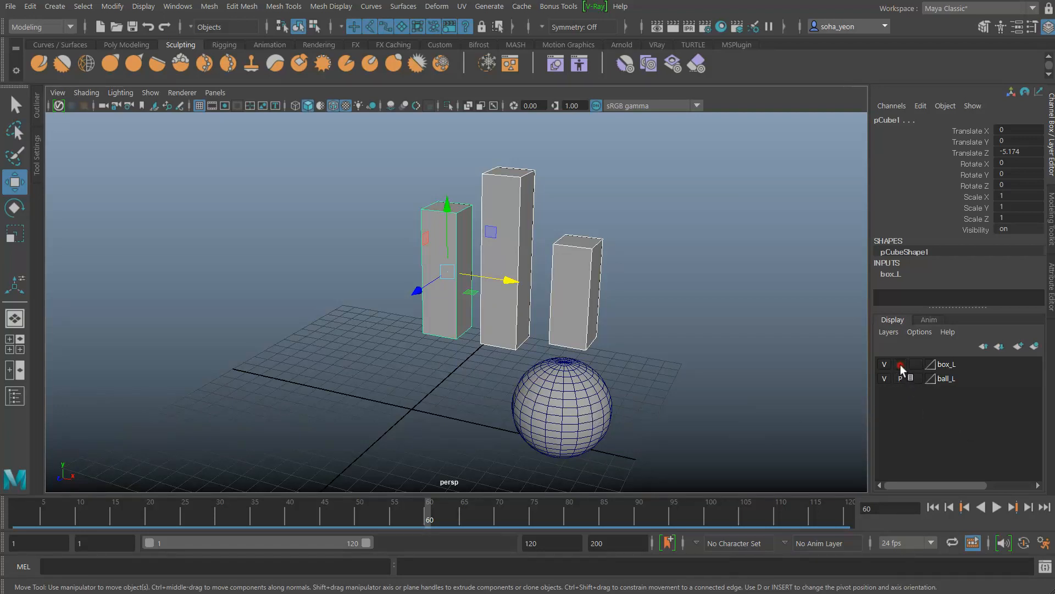
click(933, 507)
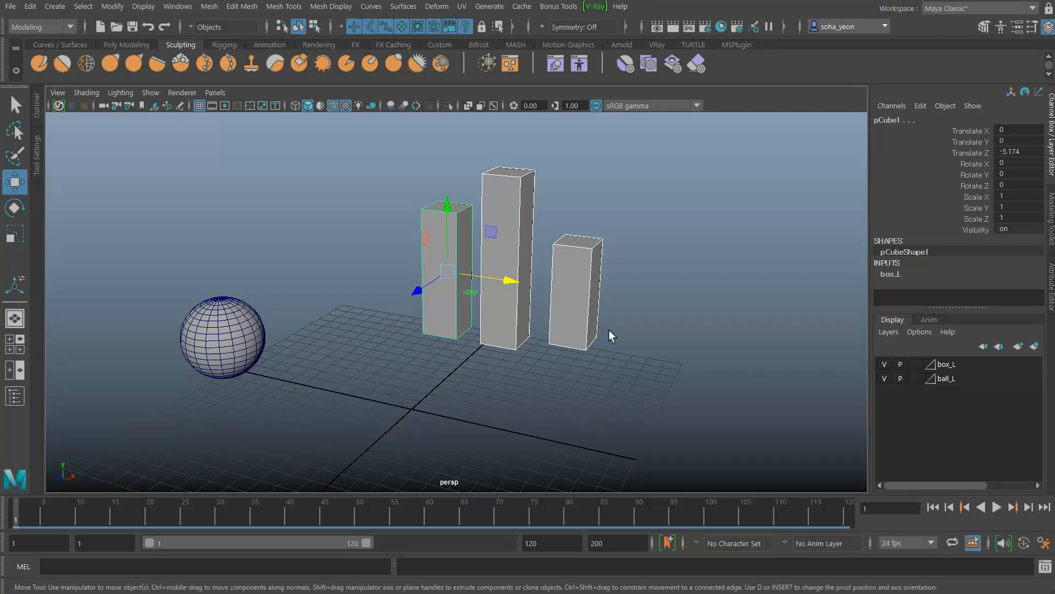
Step: Set the box_L layer to Template display and try the wireframe and shaded viewport modes on it
alt+drag(607, 324, 638, 309)
alt+right_drag(624, 313, 664, 332)
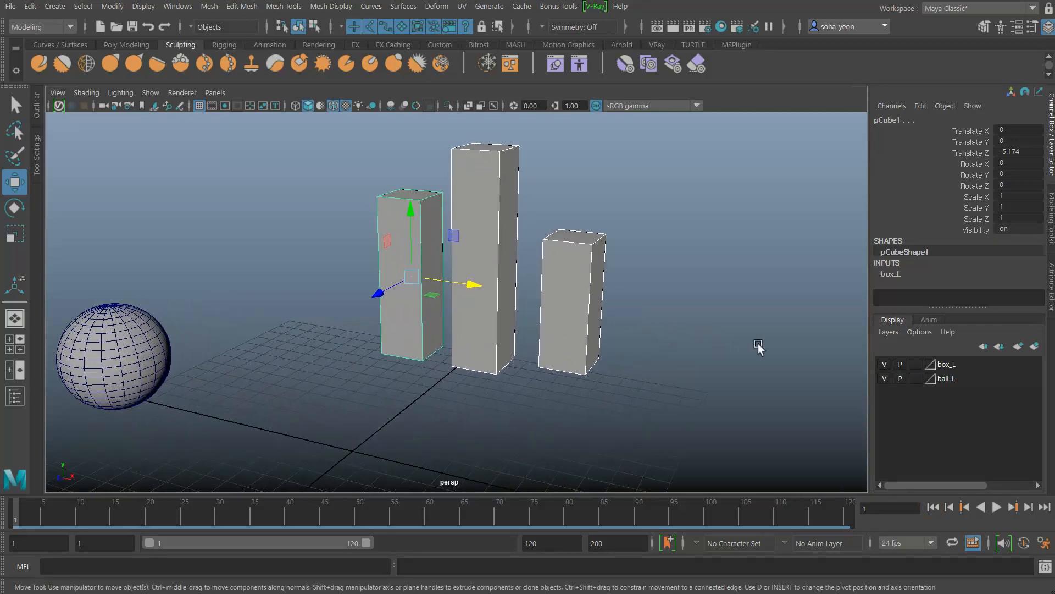
click(915, 364)
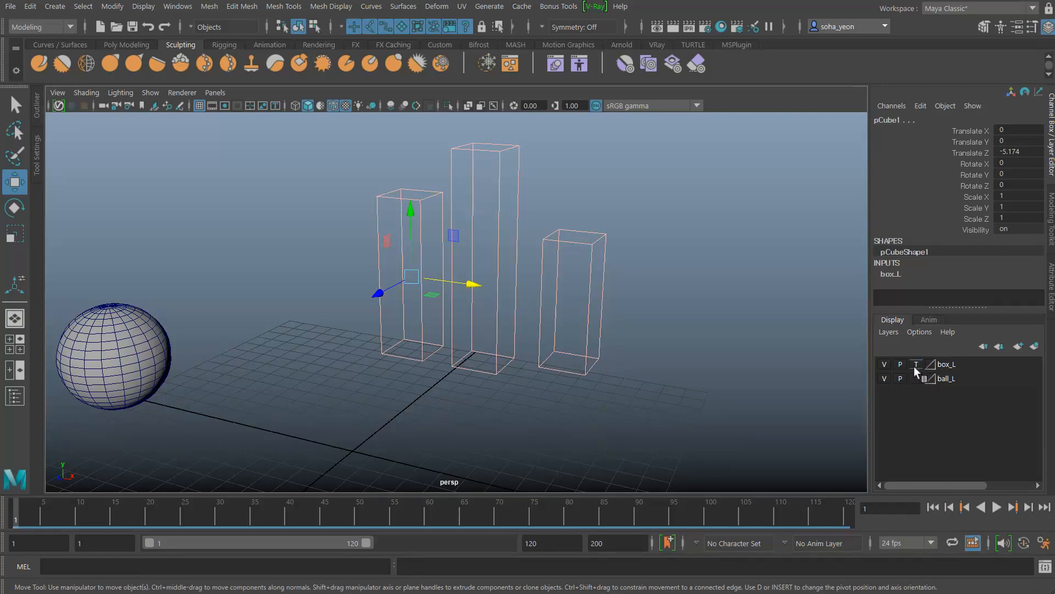
alt+drag(637, 341, 335, 358)
key(4)
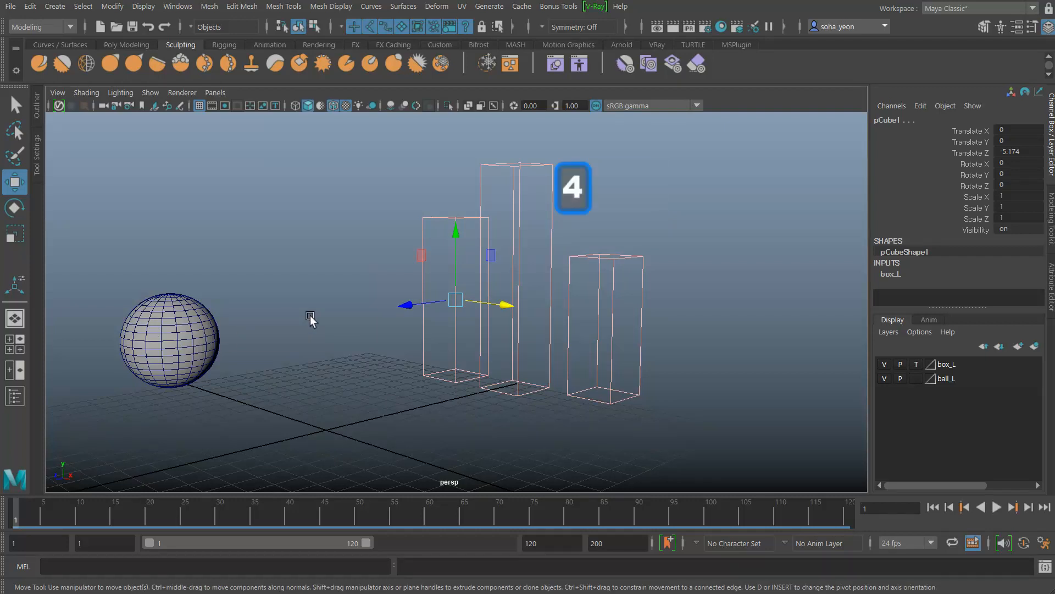
key(5)
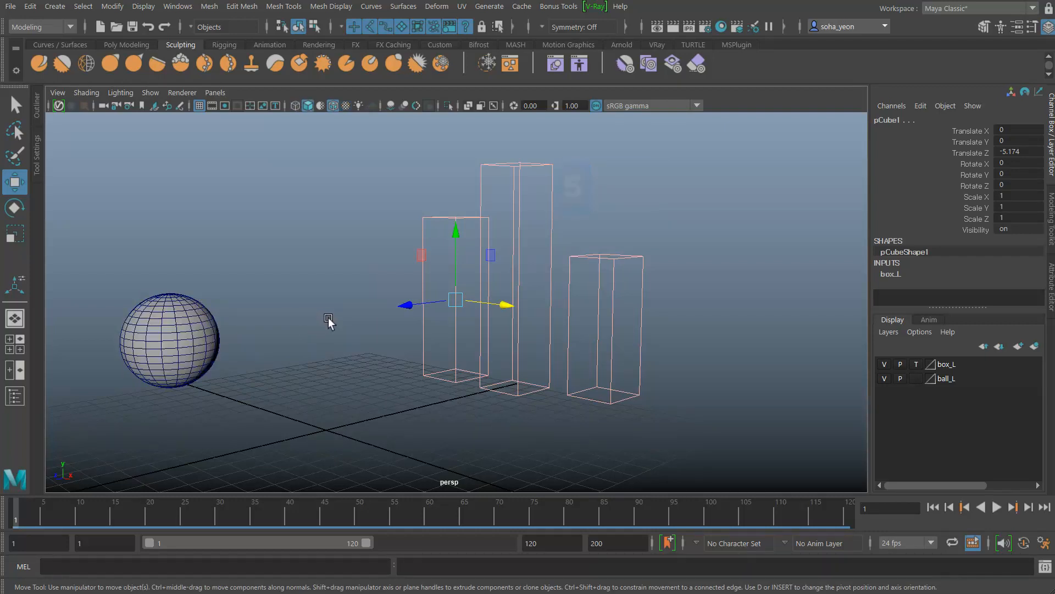
Step: Clear the selection and try to select the templated boxes in the viewport
alt+drag(600, 350, 530, 296)
click(715, 315)
alt+drag(354, 215, 589, 326)
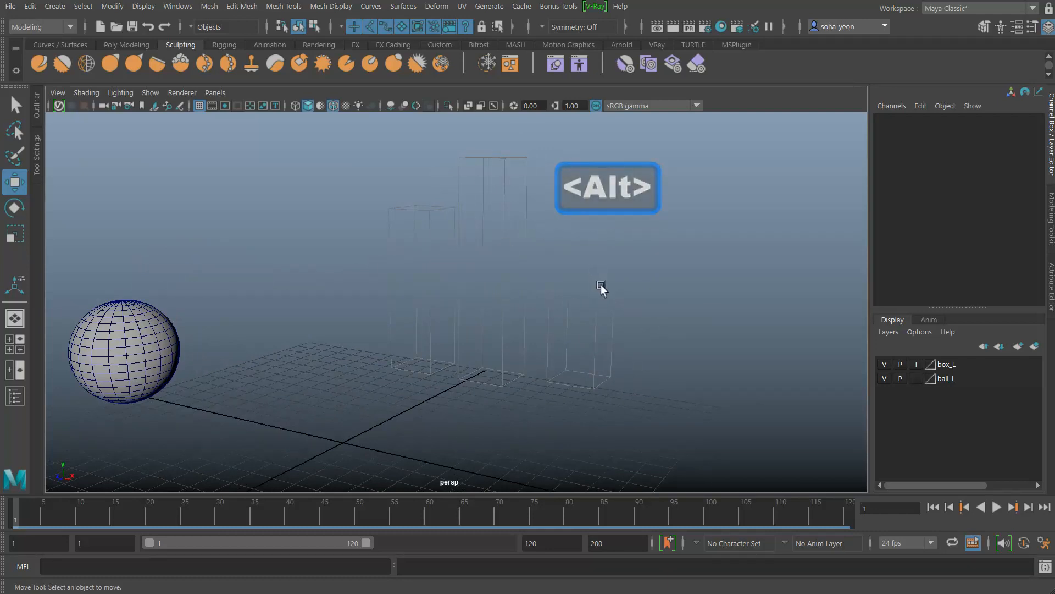
alt+drag(602, 285, 770, 379)
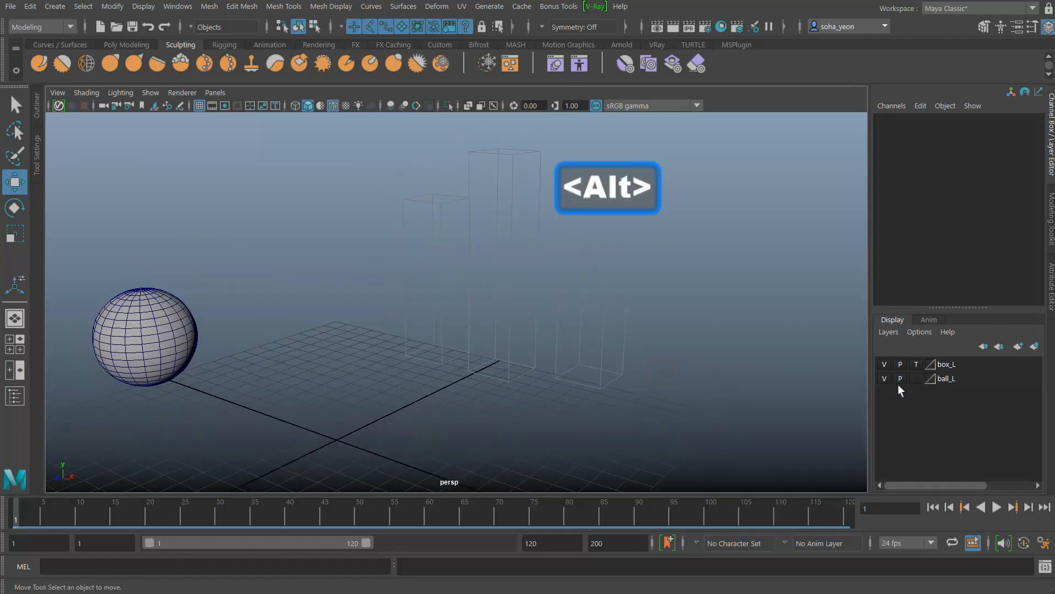
Step: Set the box_L layer to Reference display and try to select its boxes in the viewport
click(916, 364)
click(566, 350)
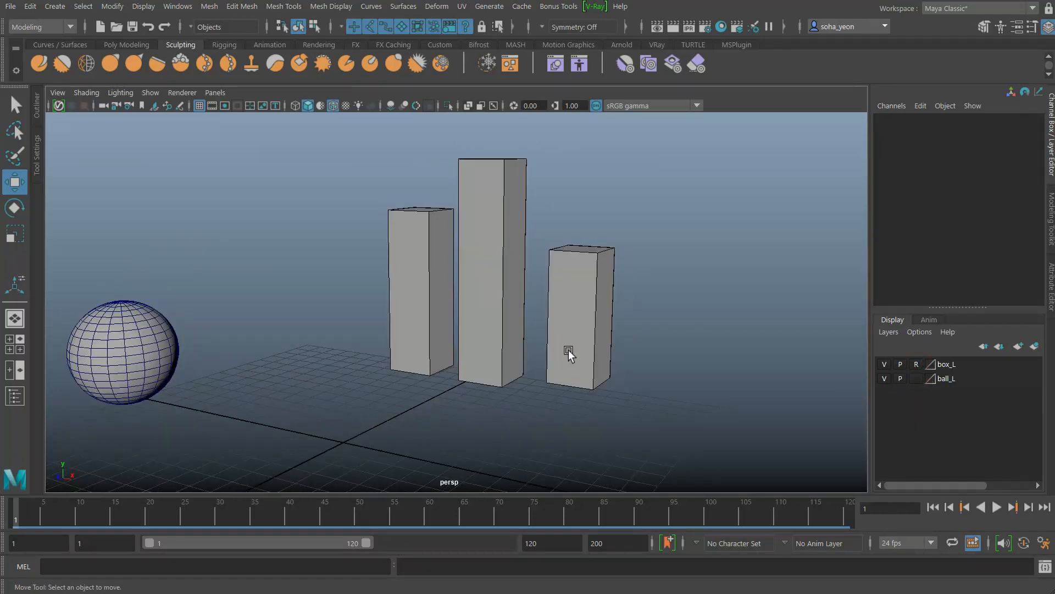
alt+drag(578, 363, 459, 281)
drag(292, 207, 667, 419)
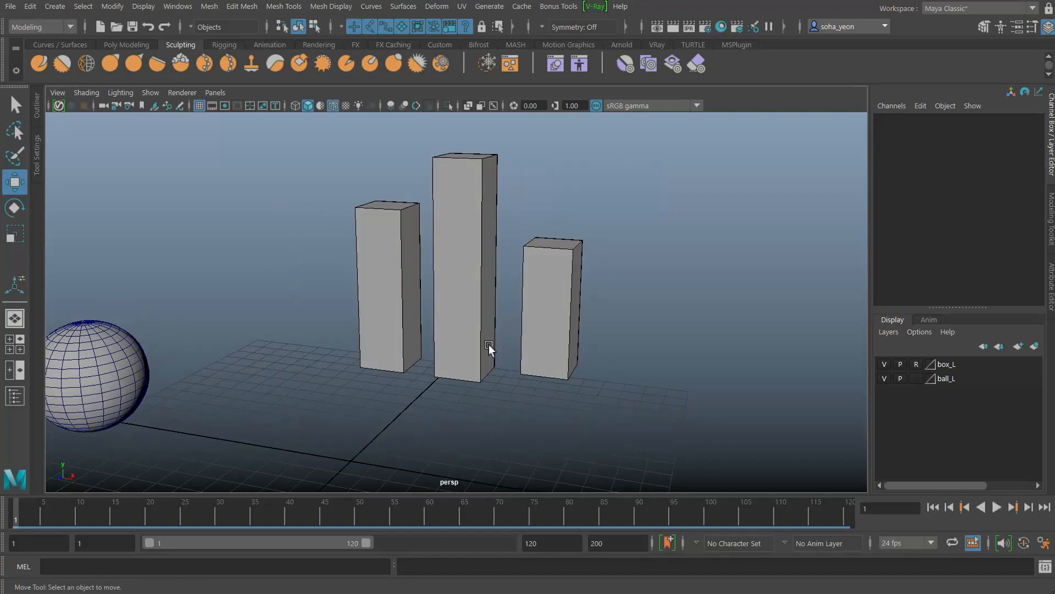
drag(301, 142, 690, 361)
drag(299, 213, 678, 414)
Step: Return the box_L layer to normal display and test selecting the boxes and the sphere in the viewport
drag(322, 228, 423, 385)
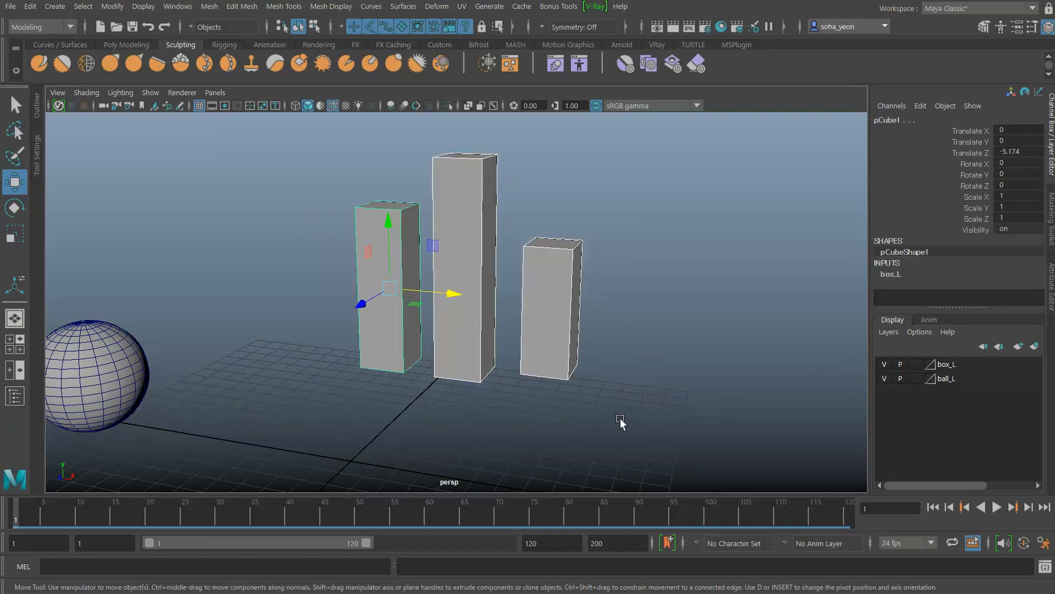
drag(620, 419, 344, 215)
drag(91, 316, 728, 384)
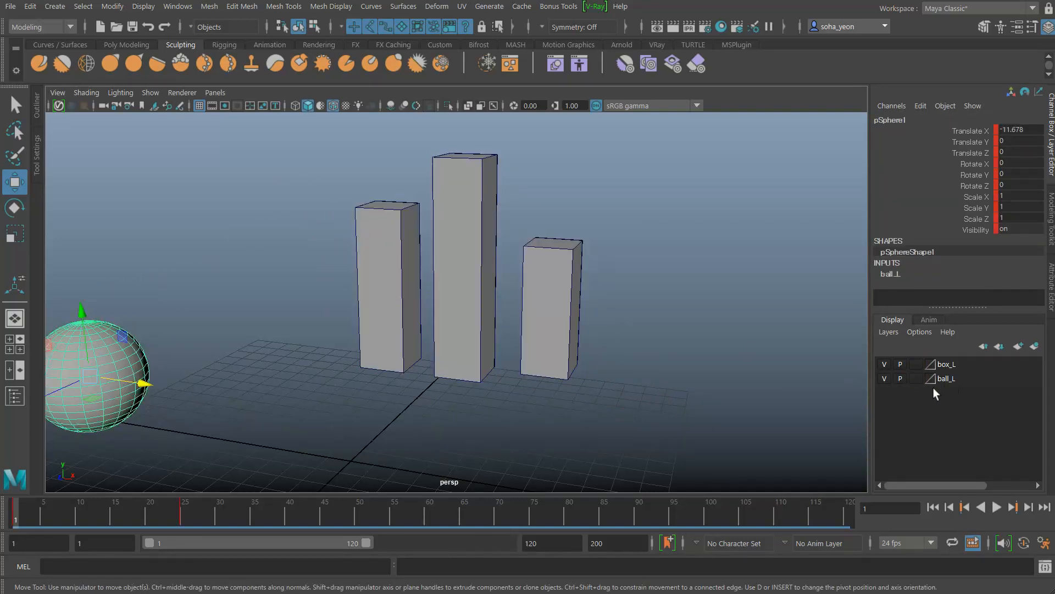
alt+drag(467, 358, 434, 346)
drag(360, 217, 667, 330)
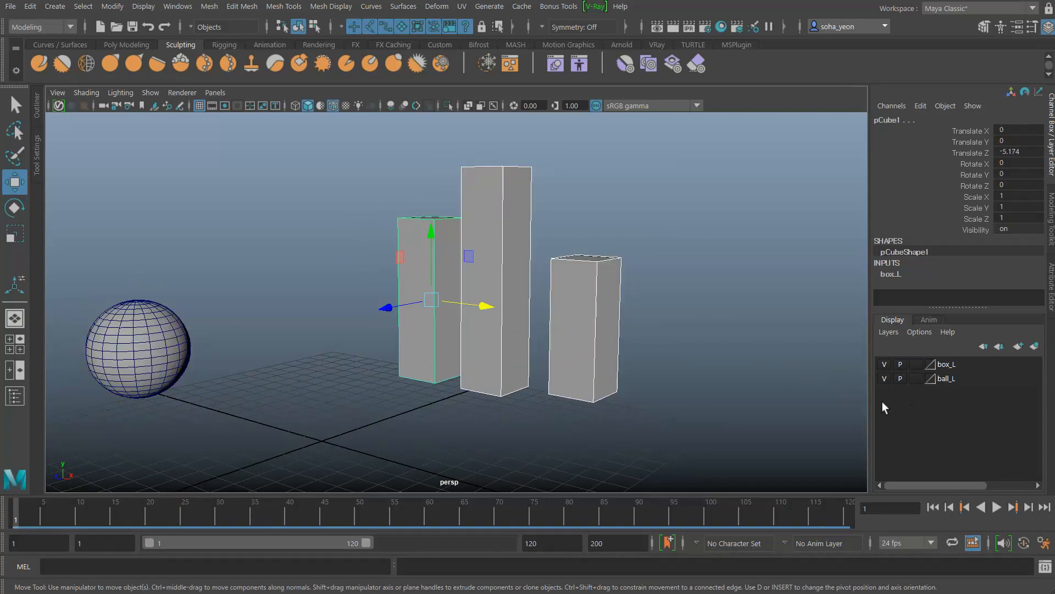
Step: Switch the box_L layer to Reference again, clear the selection and test selecting the boxes and the sphere
click(915, 365)
click(915, 365)
click(787, 404)
drag(311, 178, 483, 314)
drag(92, 278, 250, 345)
drag(326, 190, 724, 413)
Step: Create a polygon plane rotated 90 degrees about X and place it behind the boxes at Translate Z -16.662
alt+drag(806, 406, 624, 365)
alt+drag(674, 393, 734, 367)
key(alt+shift+r)
drag(676, 271, 775, 370)
alt+right_drag(815, 365, 699, 361)
alt+middle_drag(699, 361, 643, 265)
alt+drag(640, 263, 690, 325)
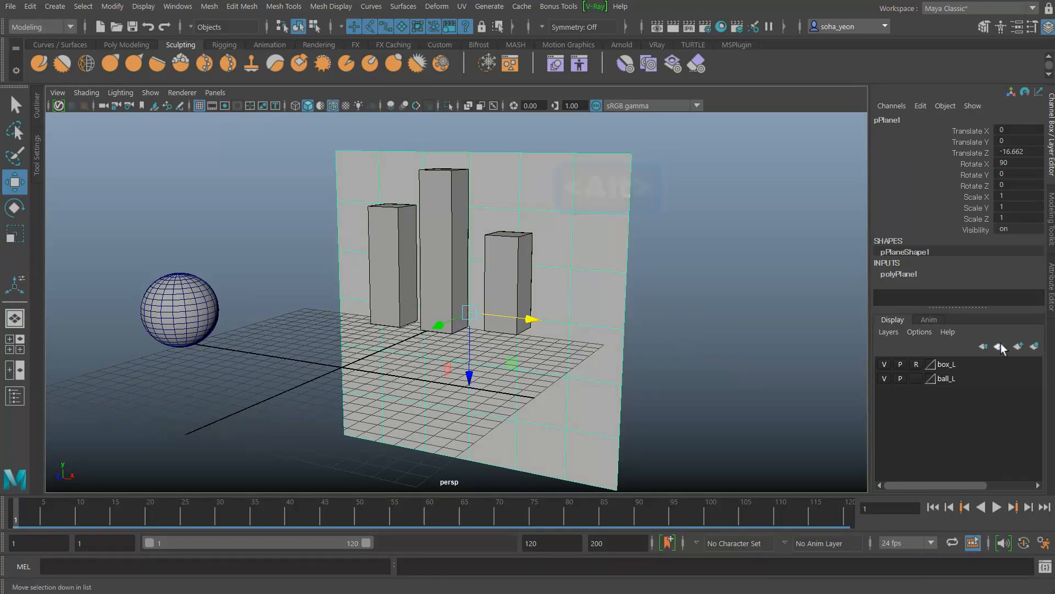
Step: Create a display layer from the selected plane and name it guide_L
click(1035, 345)
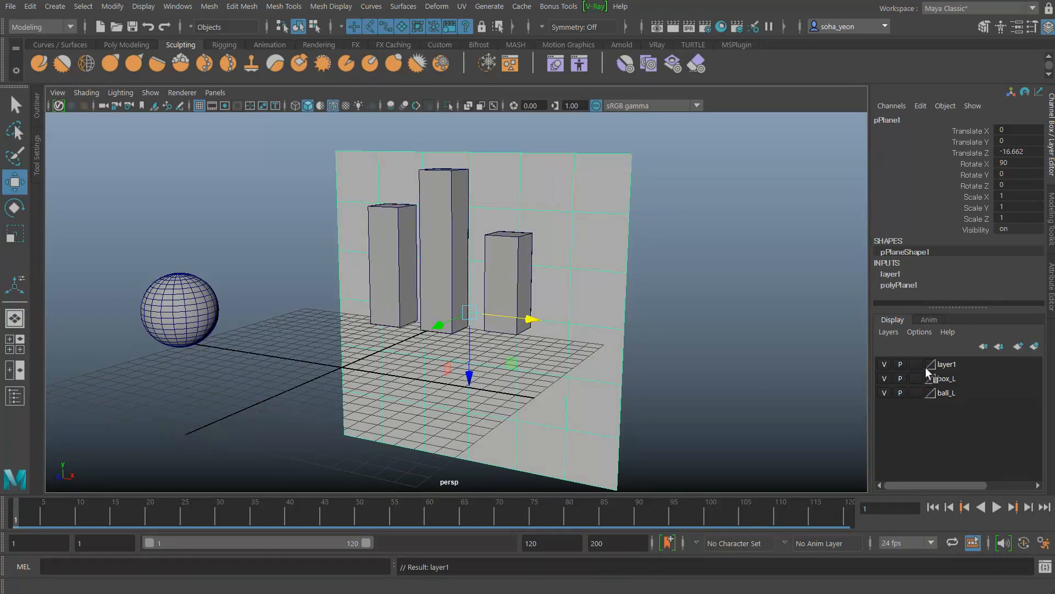
double_click(946, 365)
drag(619, 279, 566, 277)
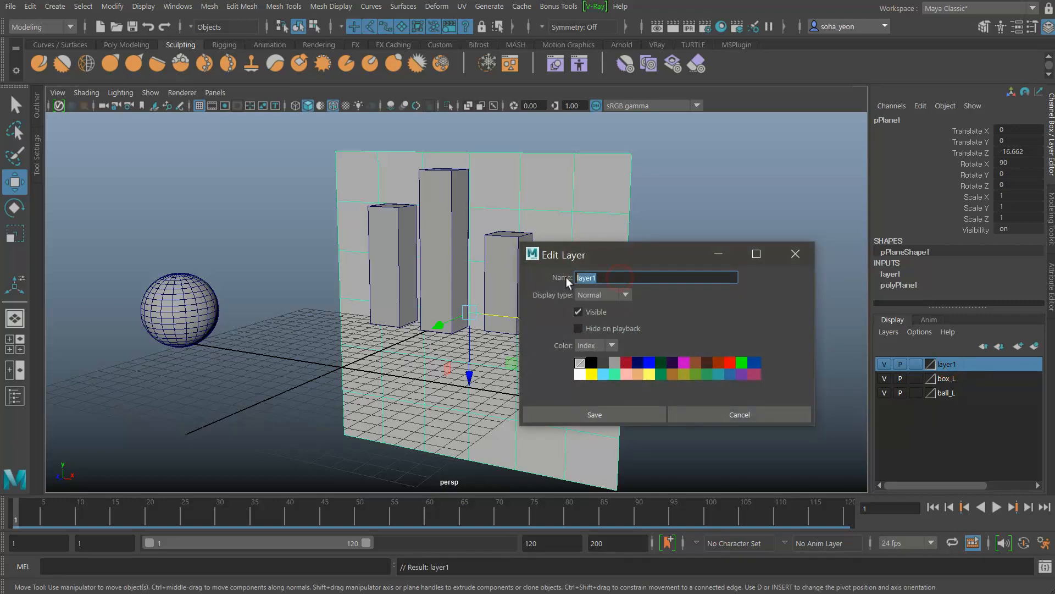
text(guide)
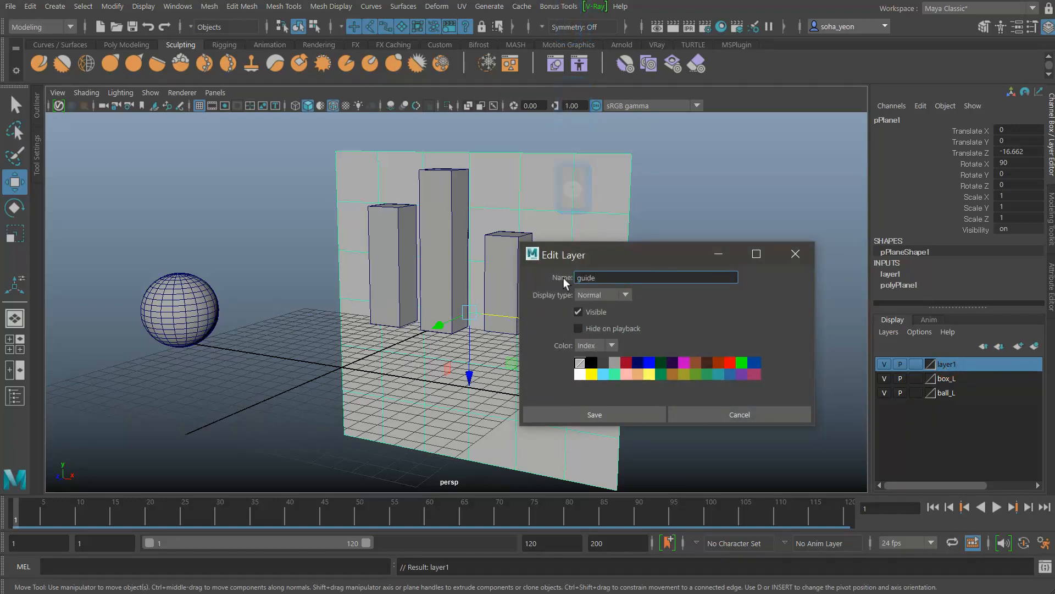
text(_L)
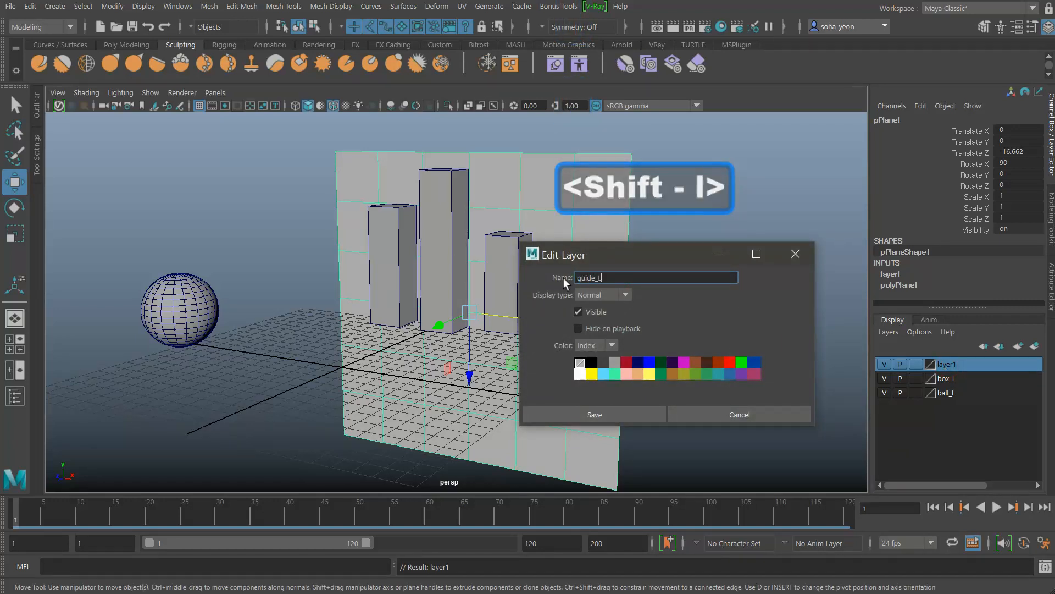
click(638, 416)
Step: Turn on textured display in the perspective view to show the camera image on the plane
alt+drag(617, 374, 558, 353)
key(6)
mouse_move(621, 363)
alt+mouse_down()
mouse_move(625, 353)
mouse_move(721, 354)
mouse_move(691, 328)
mouse_move(630, 350)
alt+mouse_up()
alt+drag(772, 312, 743, 311)
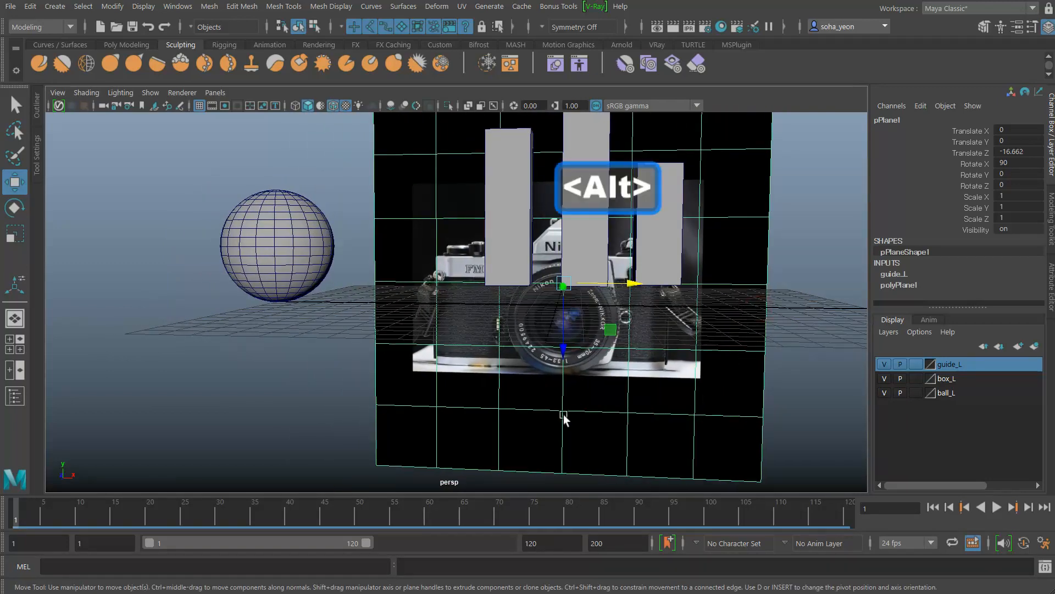
alt+drag(708, 355, 591, 342)
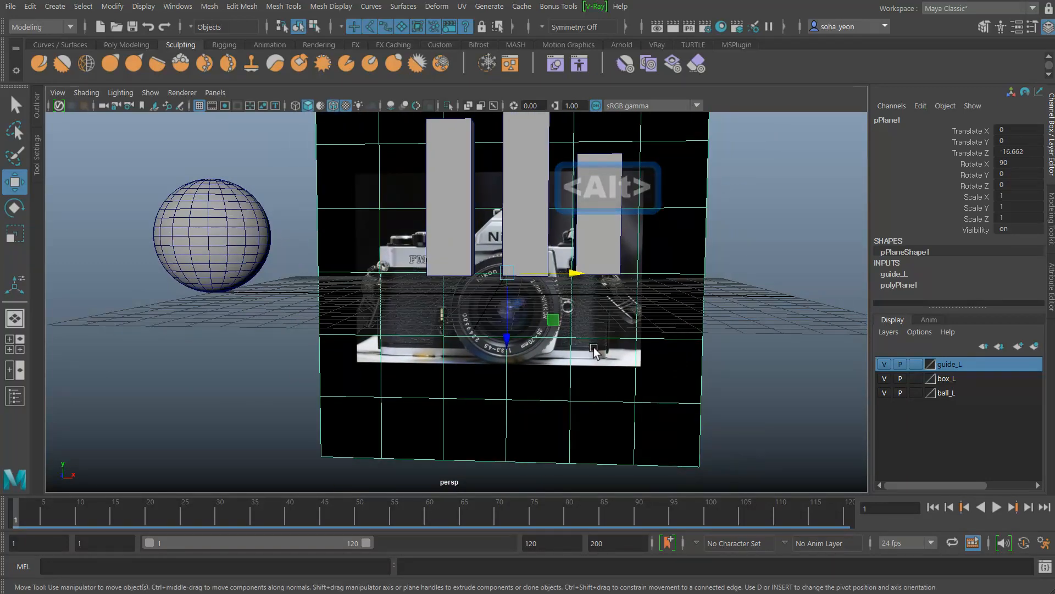
Step: Test selecting the camera-image plane, nudge it about -0.33 along X, and undo the move
click(739, 360)
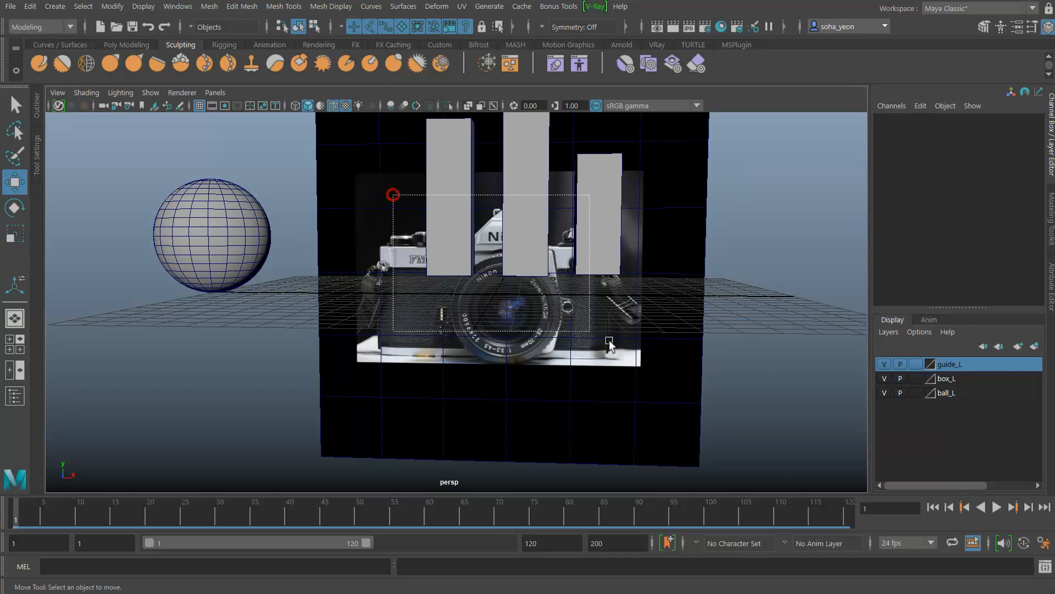
click(626, 357)
click(643, 284)
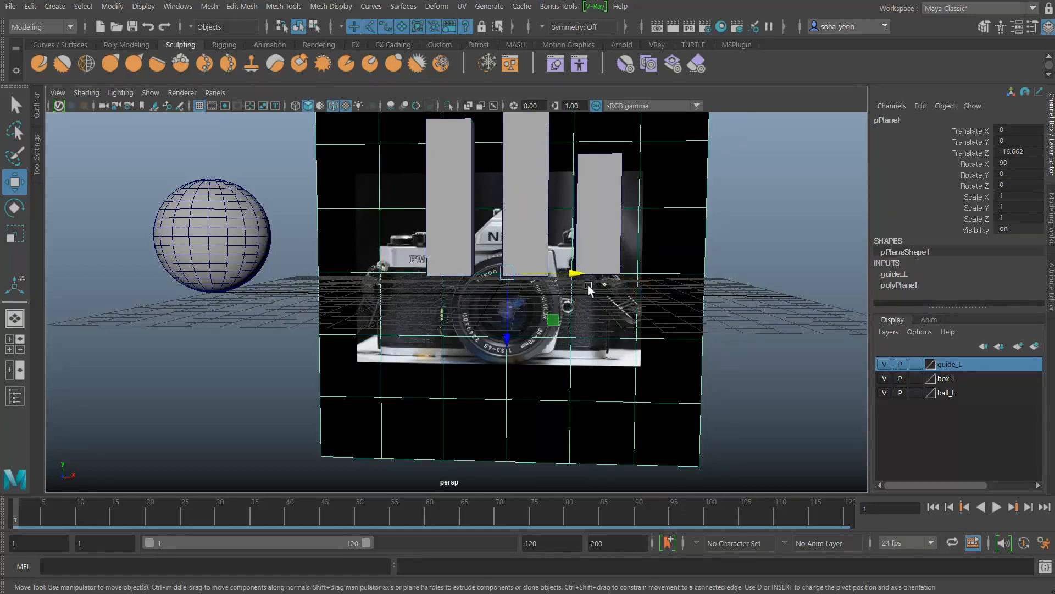
mouse_move(561, 273)
mouse_down()
mouse_move(585, 279)
mouse_move(555, 277)
mouse_up()
key(ctrl+z)
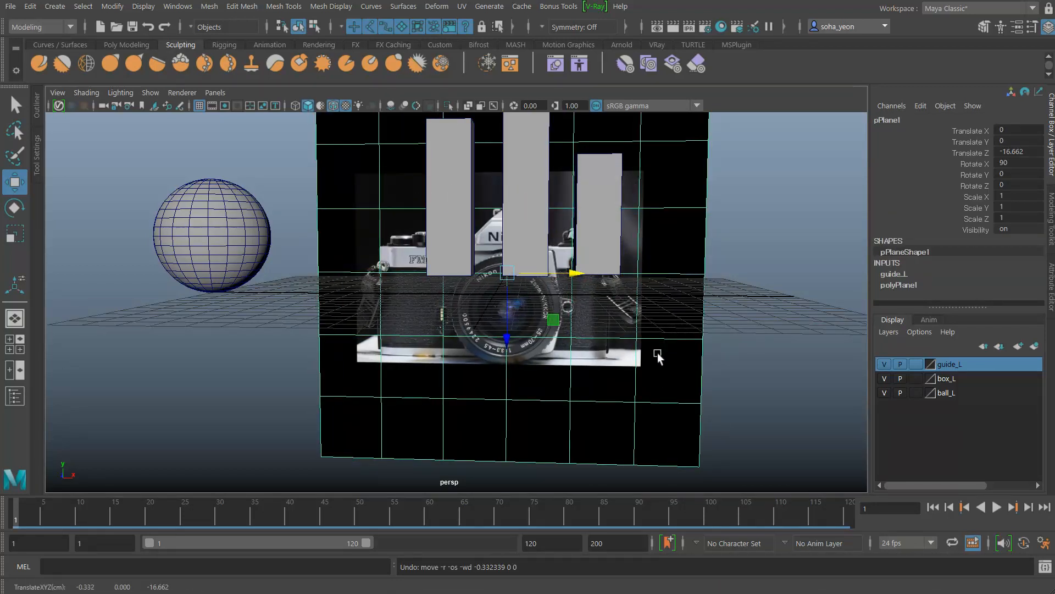
alt+drag(657, 356, 659, 349)
Step: Switch the guide_L layer through Template to Reference, clear the selection, and test area-selecting the boxes in front of the plane
click(916, 364)
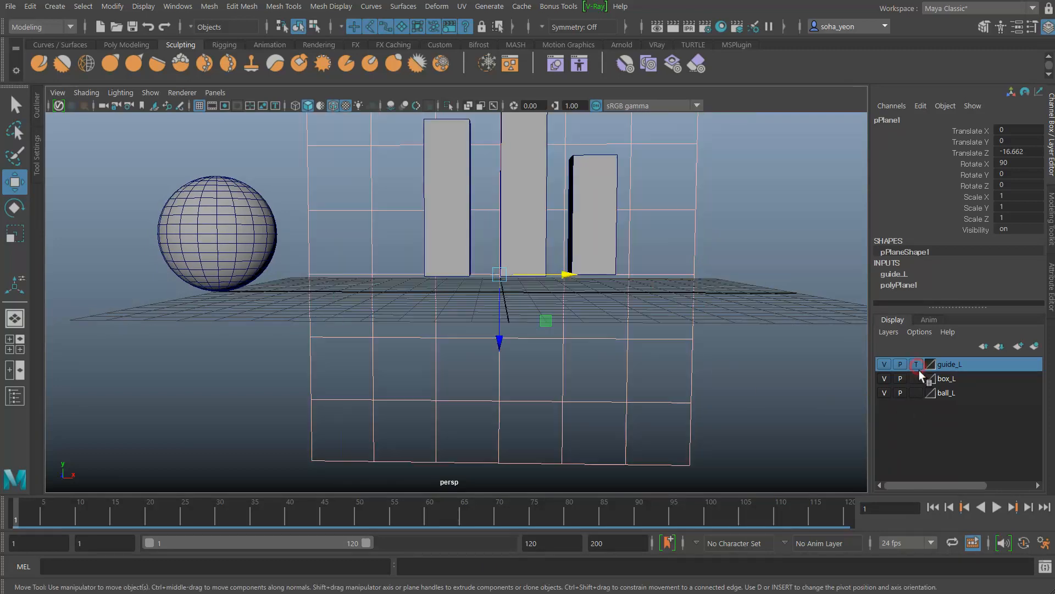
click(916, 364)
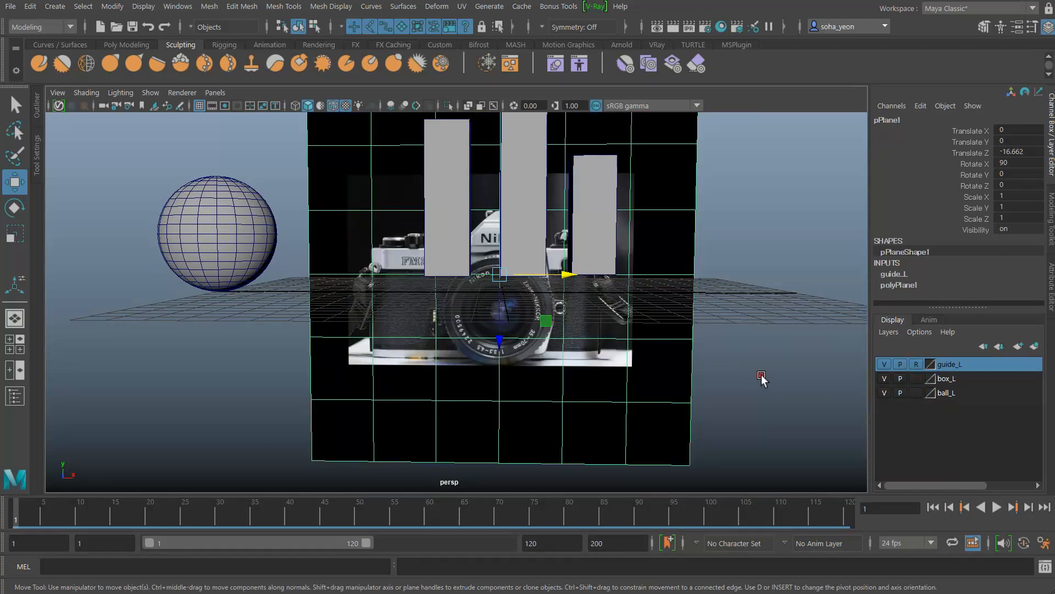
click(760, 374)
alt+drag(536, 341, 451, 282)
drag(367, 197, 708, 393)
mouse_move(570, 345)
alt+mouse_down()
mouse_move(495, 344)
mouse_move(577, 349)
mouse_move(567, 329)
alt+mouse_up()
alt+drag(516, 321, 589, 335)
alt+right_drag(589, 335, 582, 333)
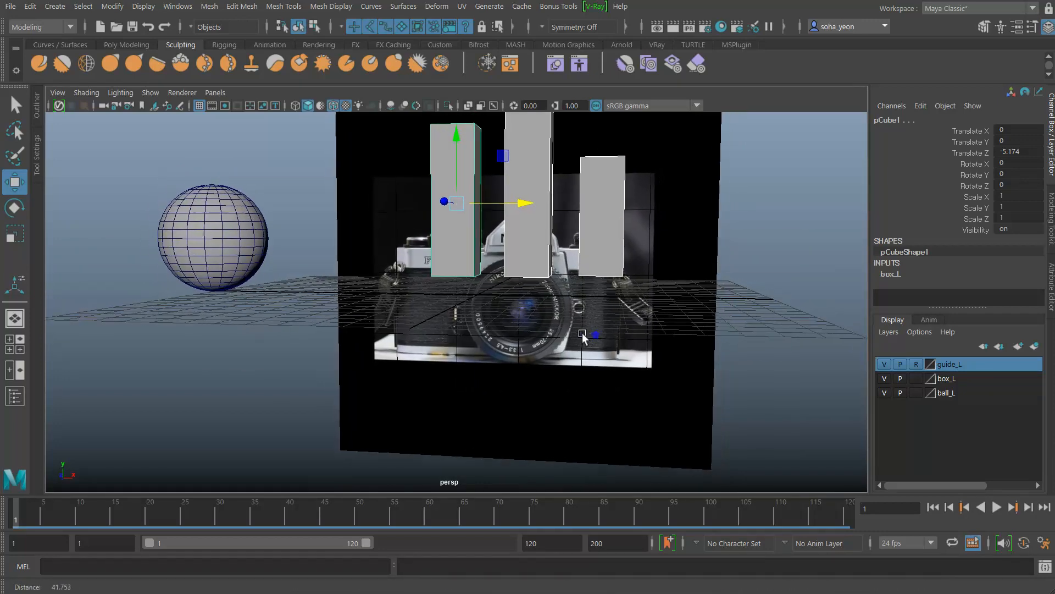
Step: Reselect the three boxes and turn on X-ray display to examine the camera image through them
click(671, 405)
alt+drag(567, 345, 540, 335)
drag(676, 309, 430, 214)
alt+drag(523, 279, 538, 340)
key(alt+shift+x)
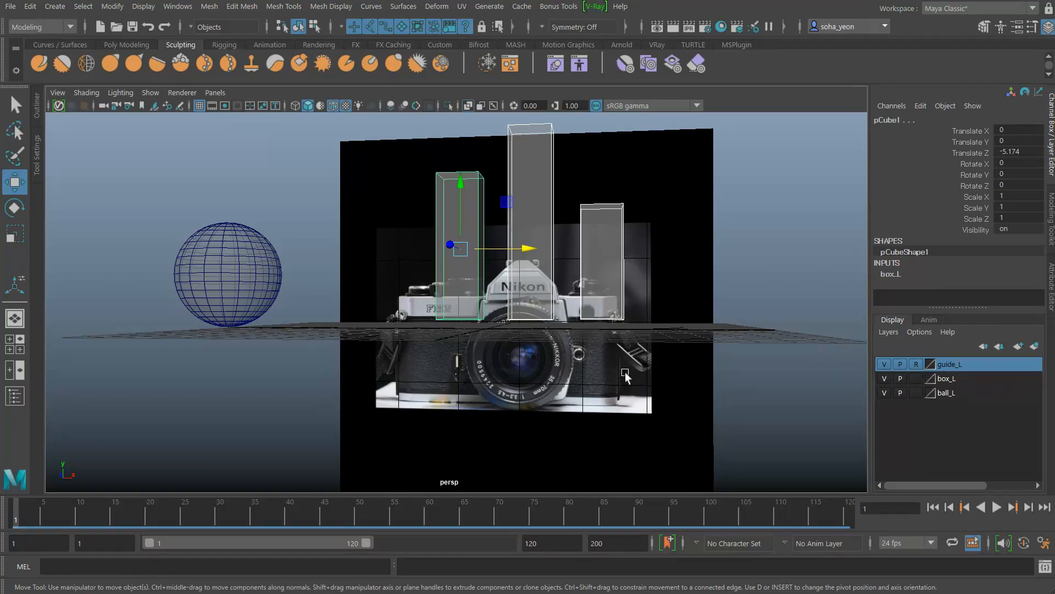
mouse_move(664, 351)
alt+mouse_down()
mouse_move(700, 354)
mouse_move(663, 362)
alt+mouse_up()
alt+middle_drag(663, 363, 632, 371)
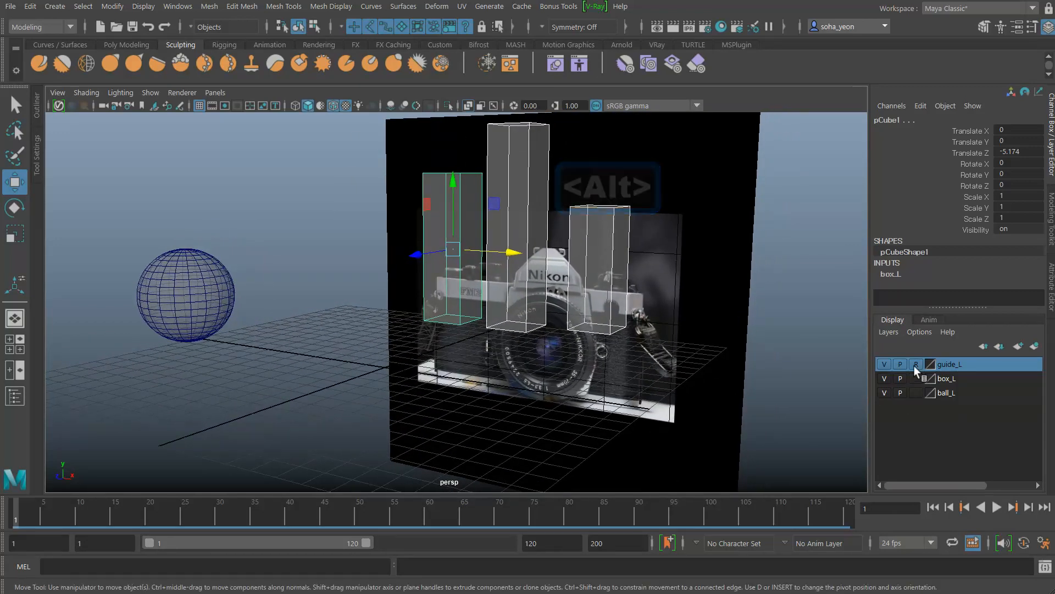
alt+right_drag(721, 391, 606, 375)
alt+middle_drag(606, 375, 630, 373)
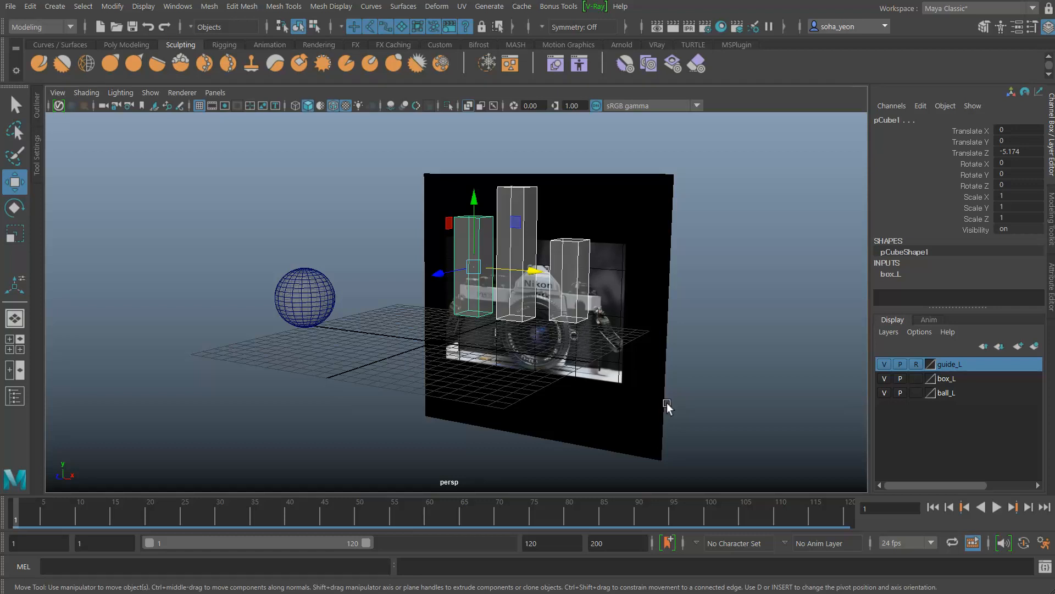
Step: Hide the guide_L layer and turn off X-ray display in the perspective view
click(884, 364)
alt+drag(706, 363, 655, 345)
alt+middle_drag(607, 335, 586, 332)
key(alt+shift+x)
alt+right_drag(587, 333, 648, 356)
Step: Select the three boxes and hide them directly, without using their layer
click(405, 338)
mouse_move(405, 338)
alt+mouse_down()
mouse_move(432, 341)
mouse_move(417, 341)
alt+mouse_up()
click(454, 231)
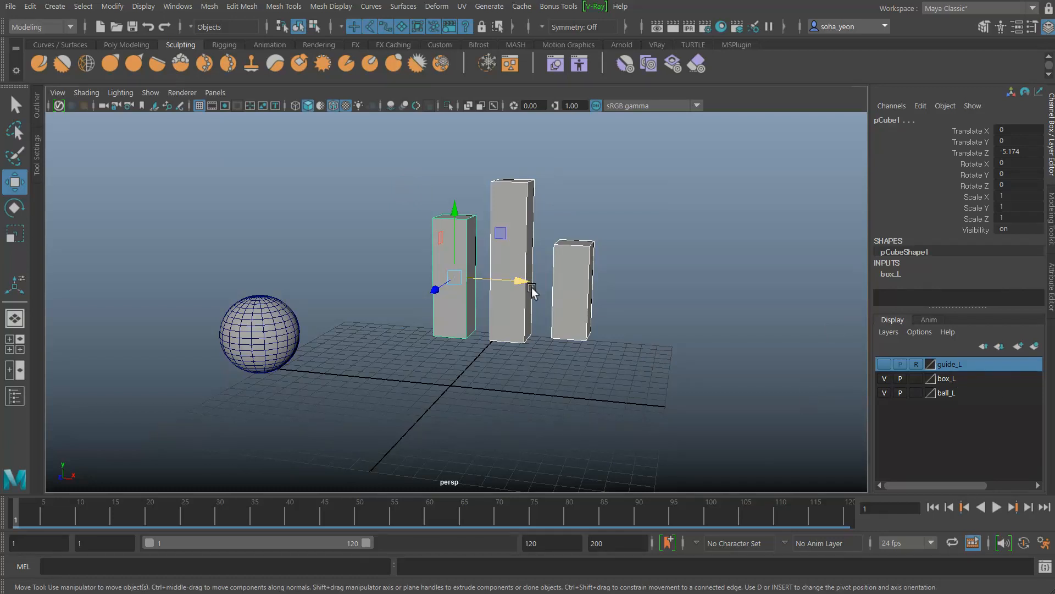
key(h)
alt+drag(579, 358, 570, 364)
key(alt)
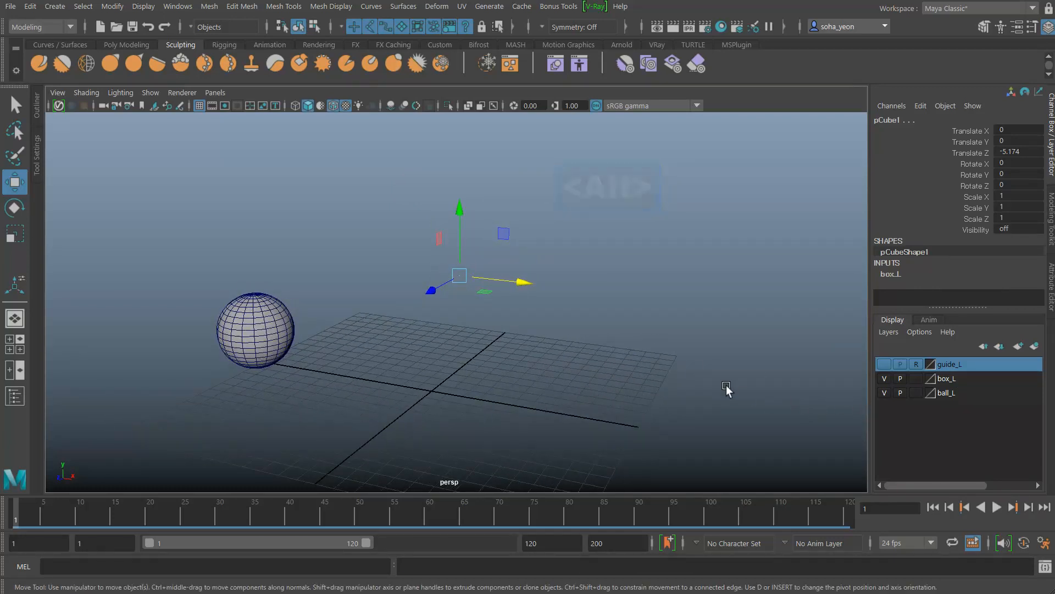
Step: Make the guide_L layer visible again and try to select its plane while the layer is in Reference
click(884, 366)
alt+drag(742, 378, 676, 352)
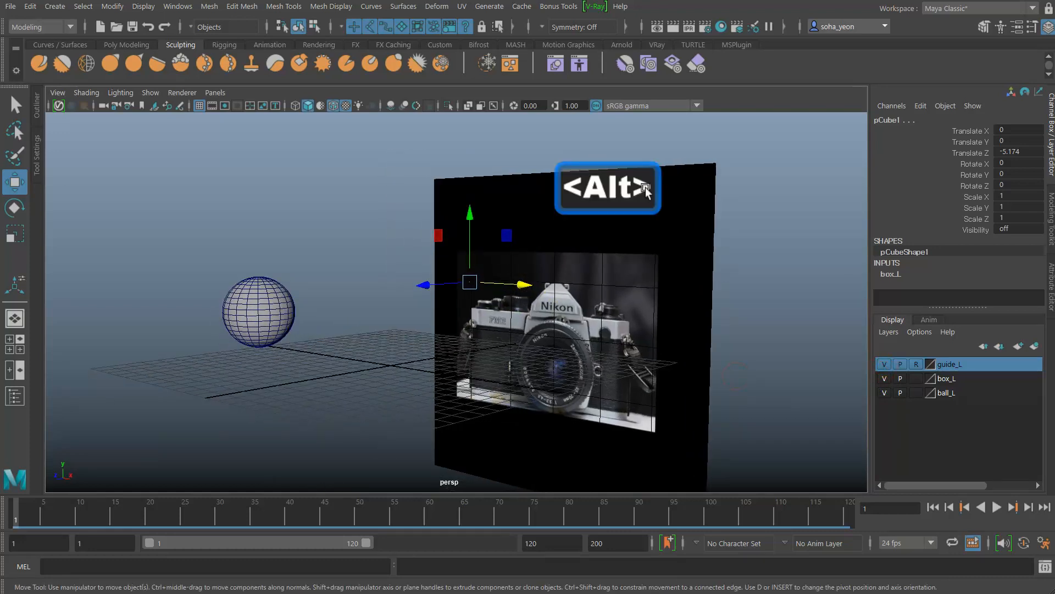
click(610, 149)
alt+drag(731, 331, 715, 348)
Step: Return the guide_L layer to normal display, select the camera-image plane, and hide it directly
click(916, 364)
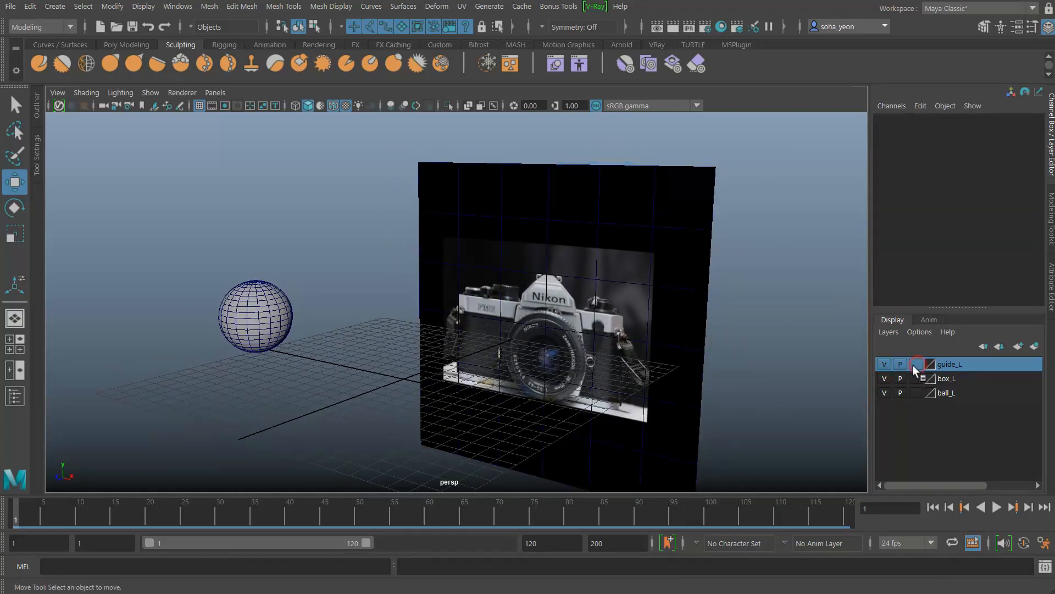
click(634, 163)
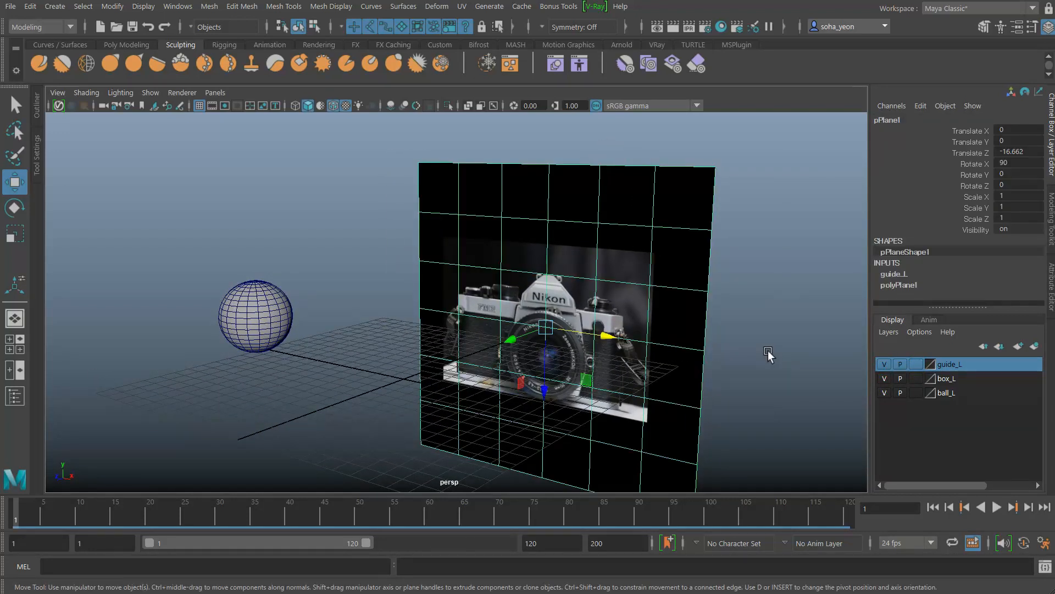
key(ctrl+h)
click(503, 399)
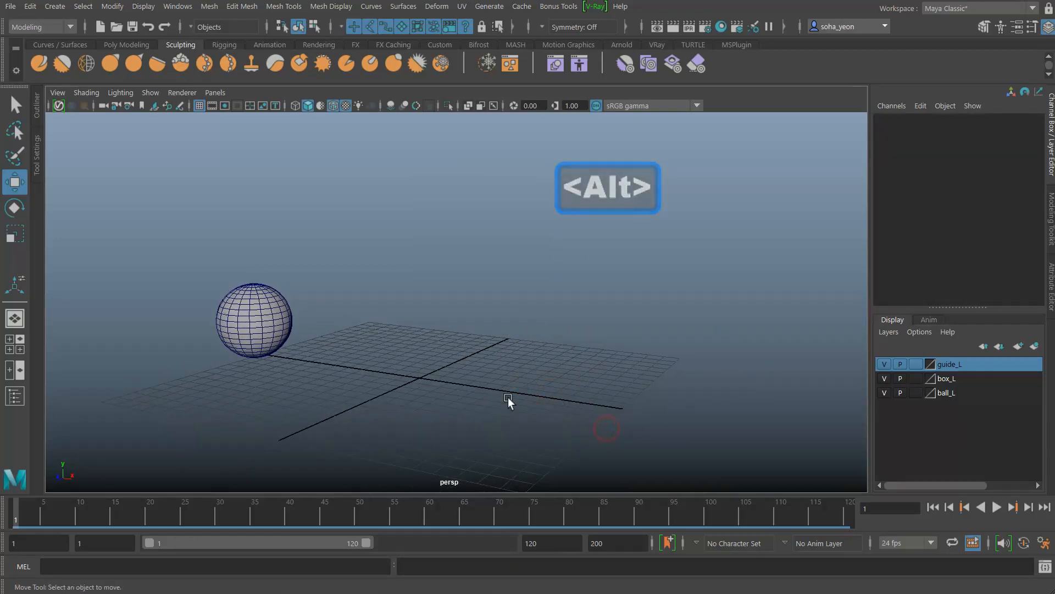
alt+drag(508, 397, 479, 406)
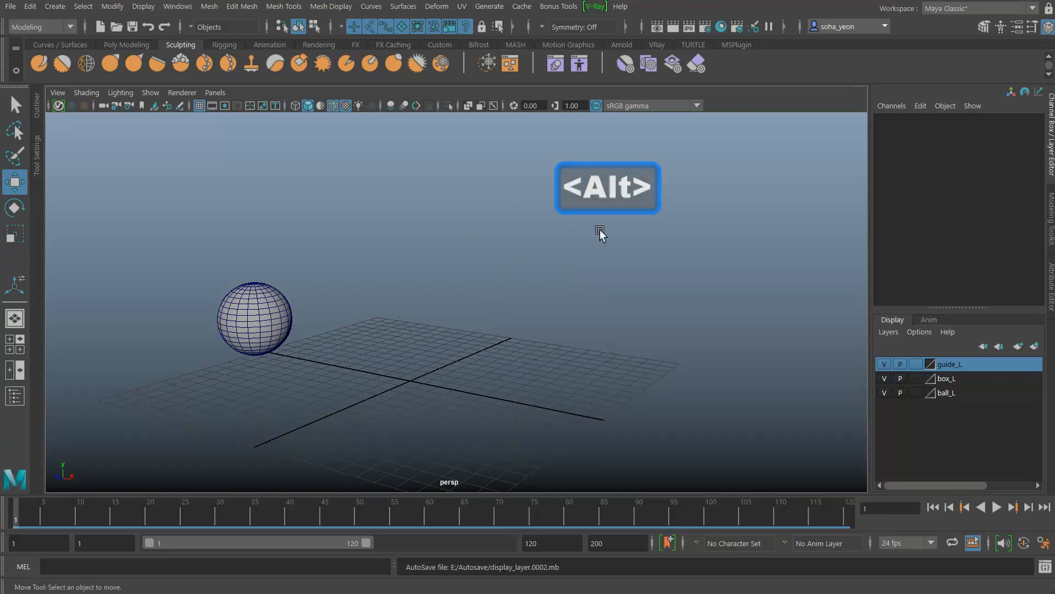
alt+drag(582, 314, 583, 342)
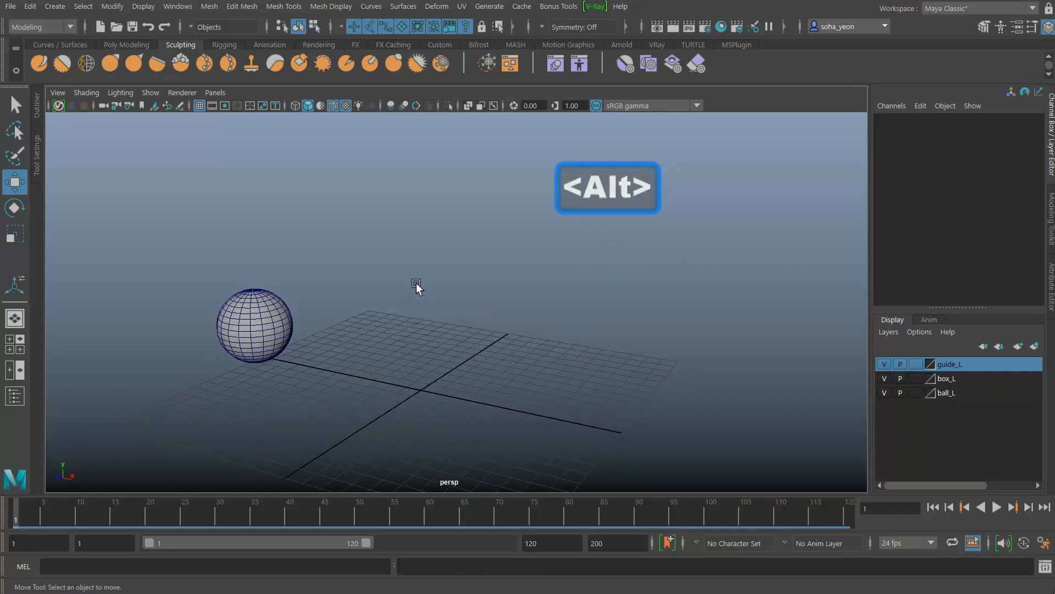
Step: Open the Outliner, select pCube1 through pCube3, and toggle their visibility back on
click(15, 396)
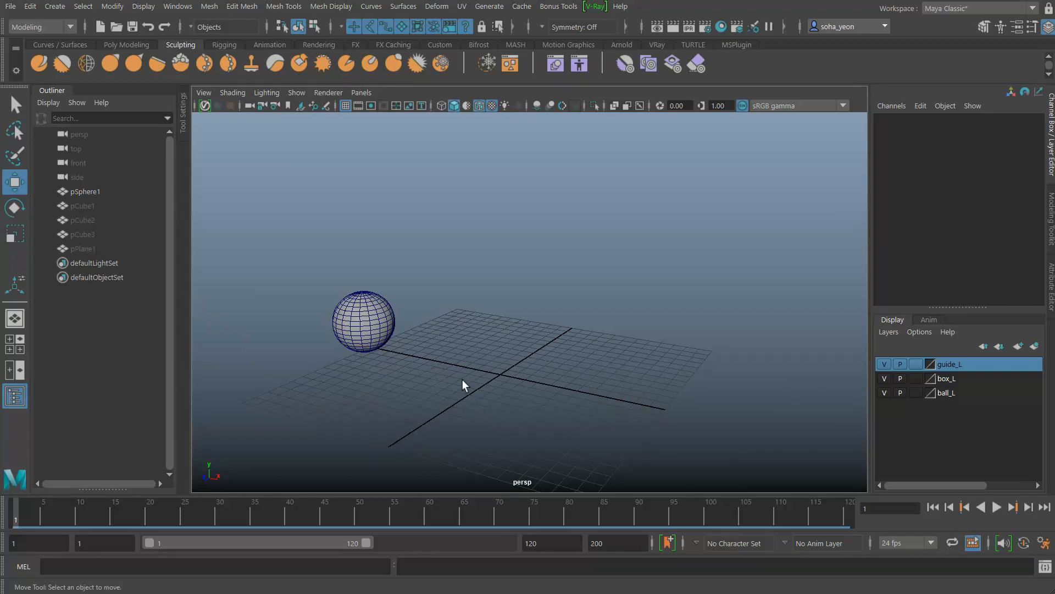
drag(87, 205, 94, 235)
key(ctrl+h)
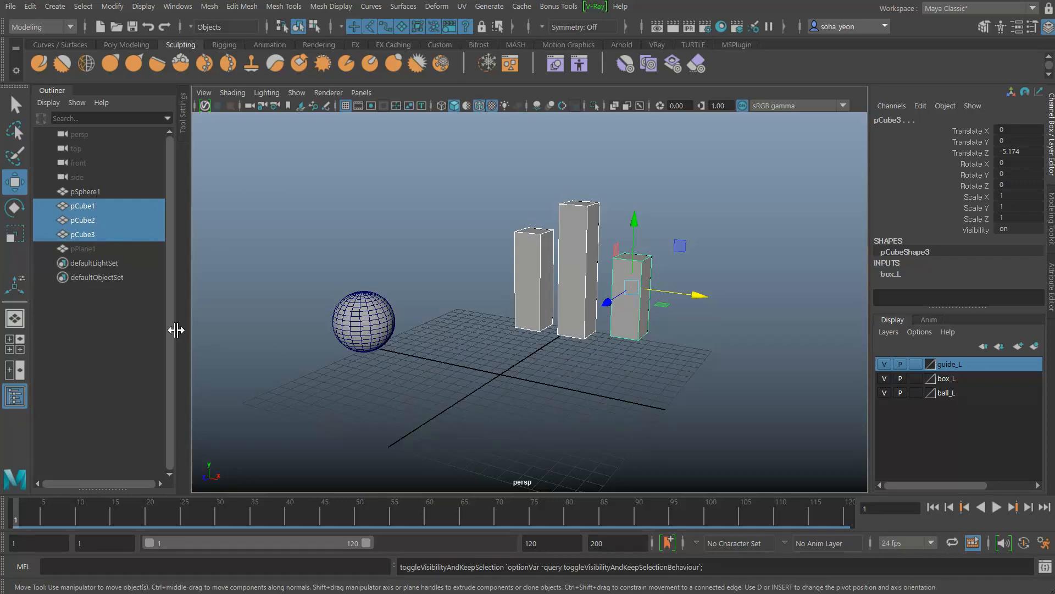
key(alt)
alt+middle_drag(530, 356, 513, 375)
key(alt)
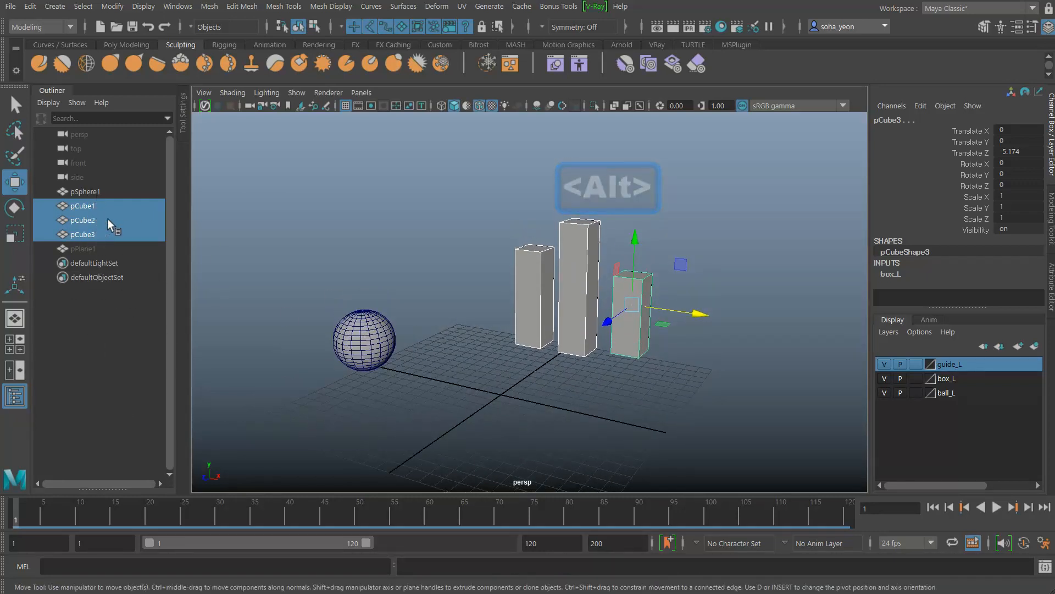
Step: Hide the three selected boxes again, and show all hidden objects in the scene at once
key(h)
alt+drag(694, 398, 612, 381)
key(alt)
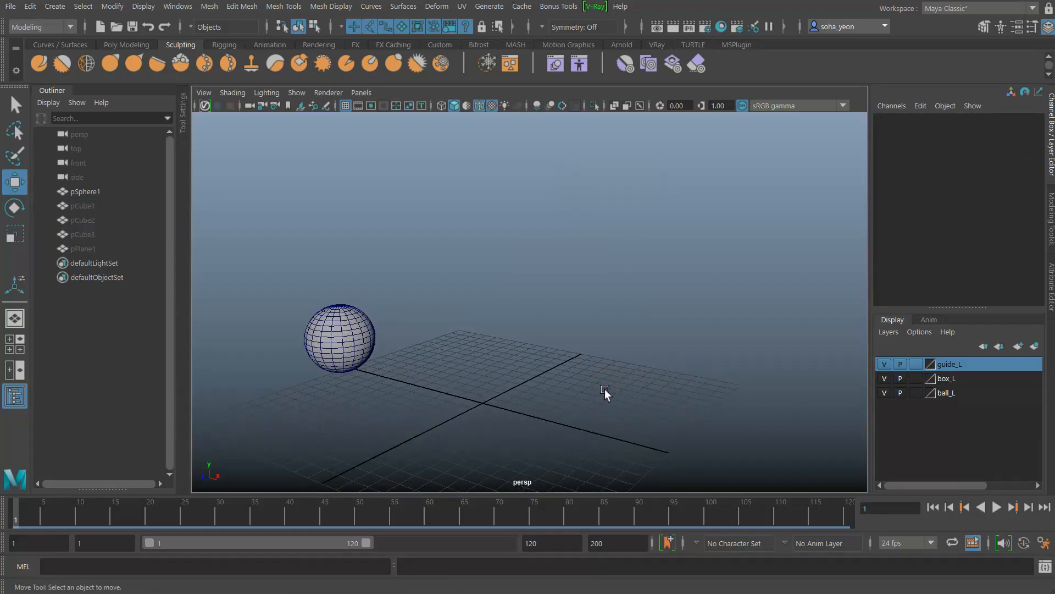
key(shift+alt+r)
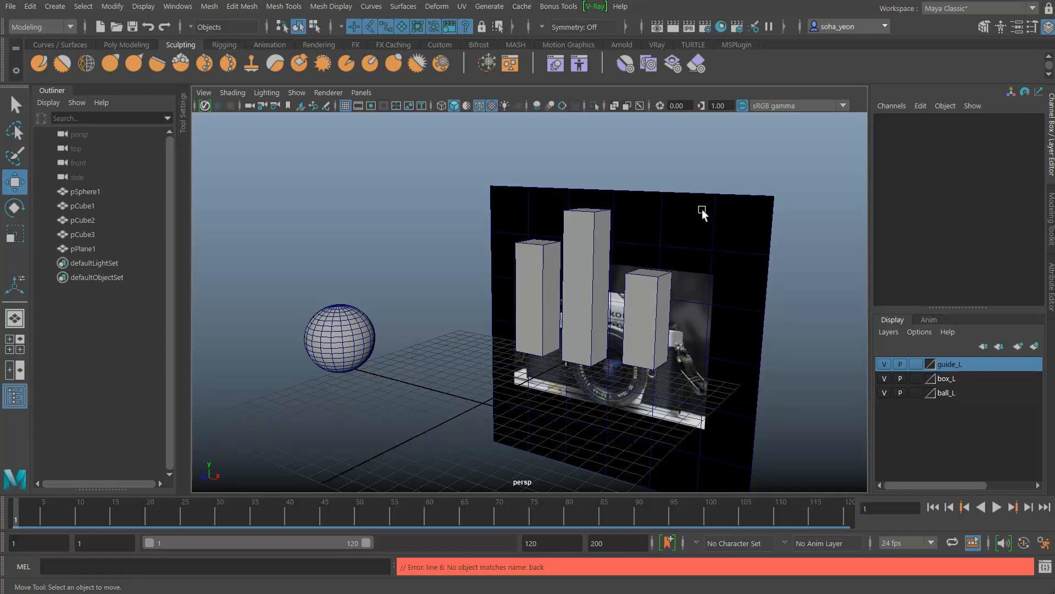
Step: Select the camera-image plane, hide the guide_L layer, and clear the selection
click(754, 249)
alt+drag(754, 248, 660, 182)
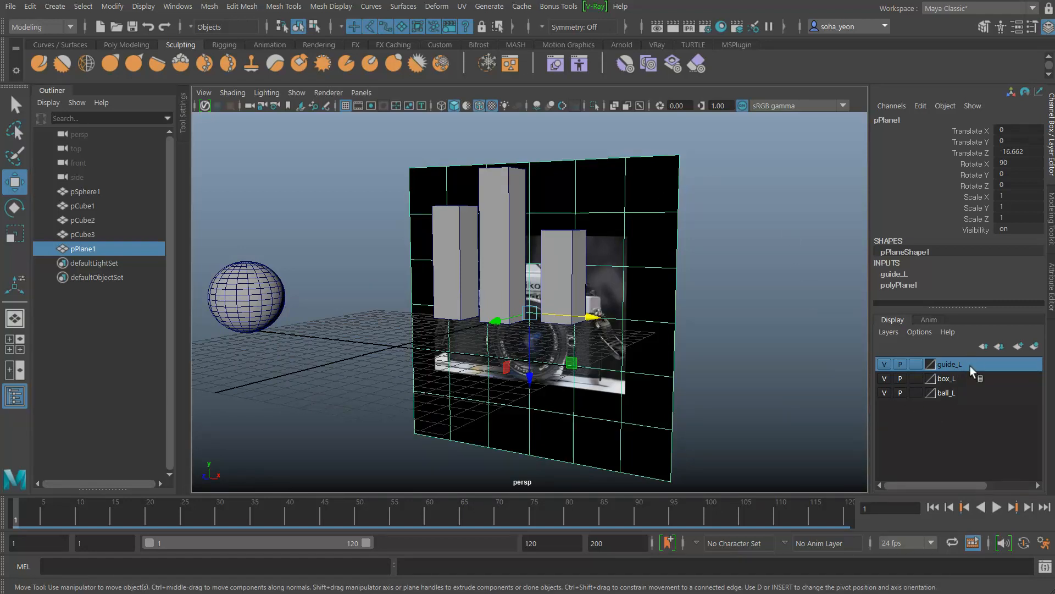
click(884, 364)
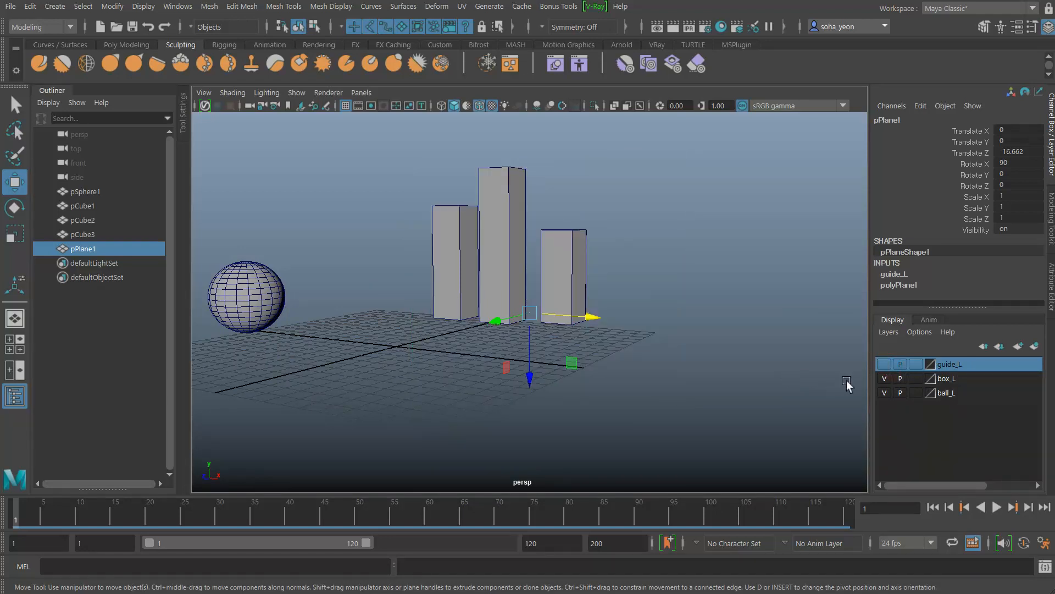
alt+right_drag(846, 380, 719, 355)
click(719, 355)
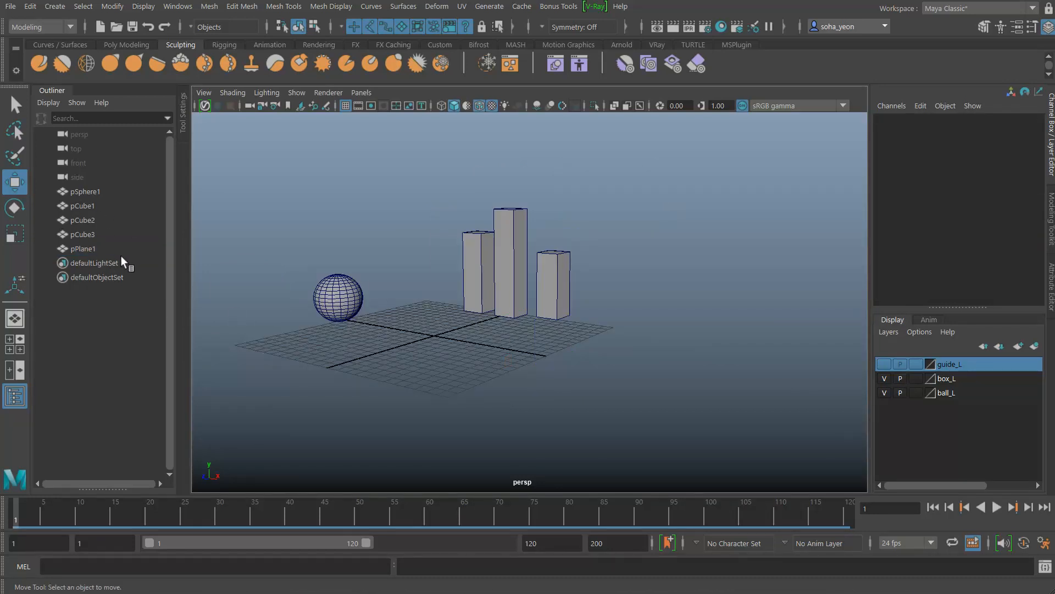
alt+drag(609, 302, 603, 299)
Step: Area-select the three boxes and hide them, show all hidden objects, and select the boxes again
drag(401, 160, 577, 352)
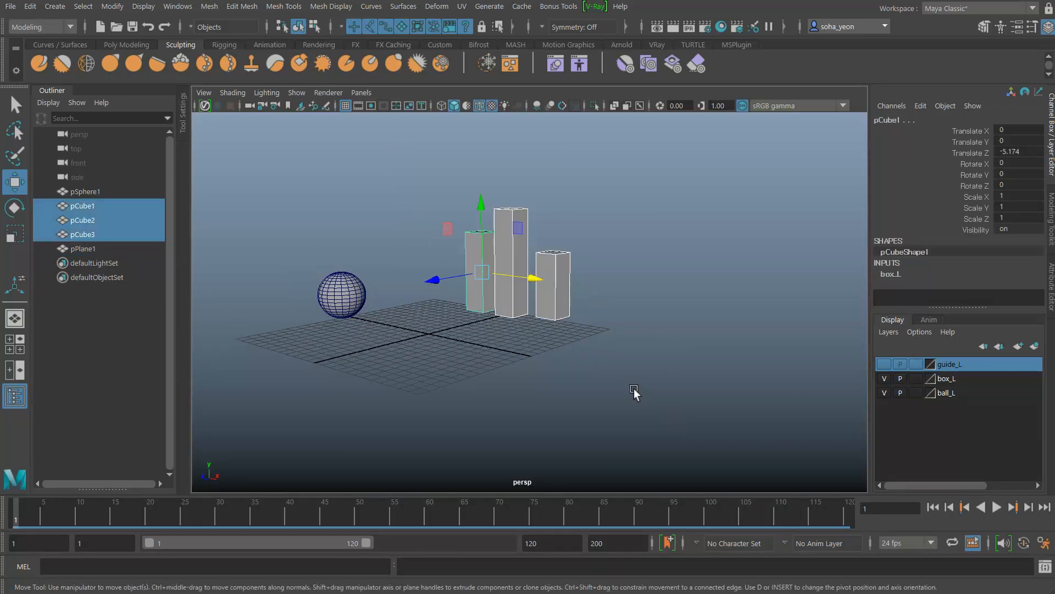
key(h)
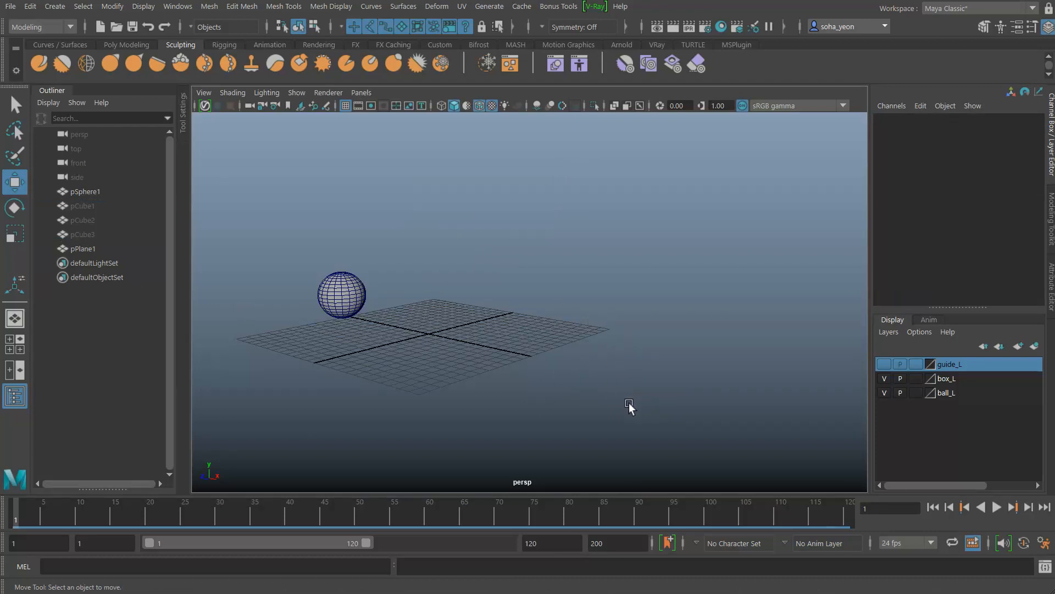
key(shift+alt+r)
drag(406, 163, 620, 363)
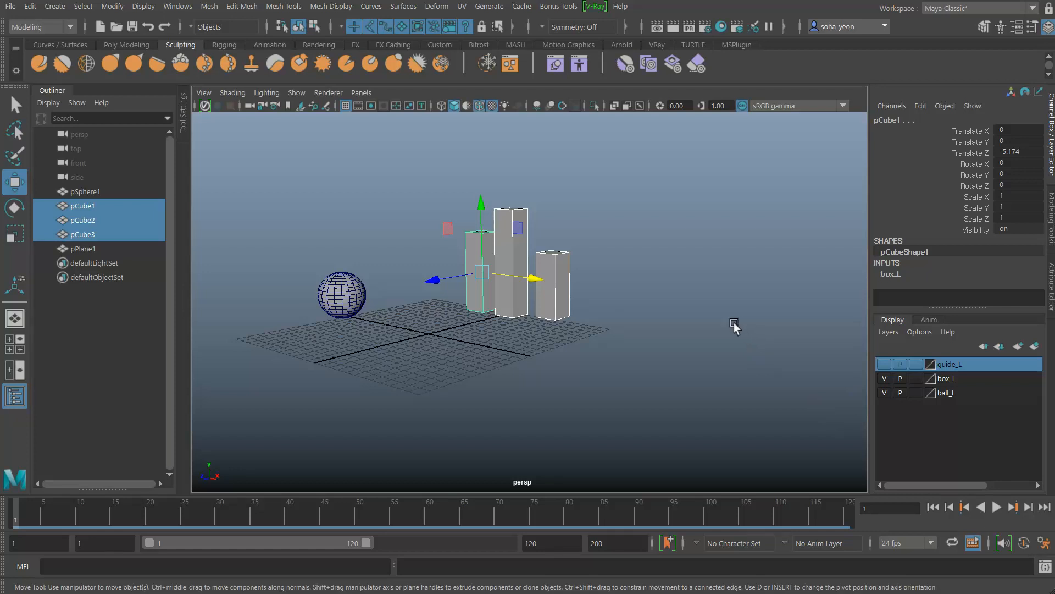
Step: Toggle the guide_L layer's visibility on and off, leaving it visible behind the selected boxes
click(883, 364)
click(882, 364)
click(882, 364)
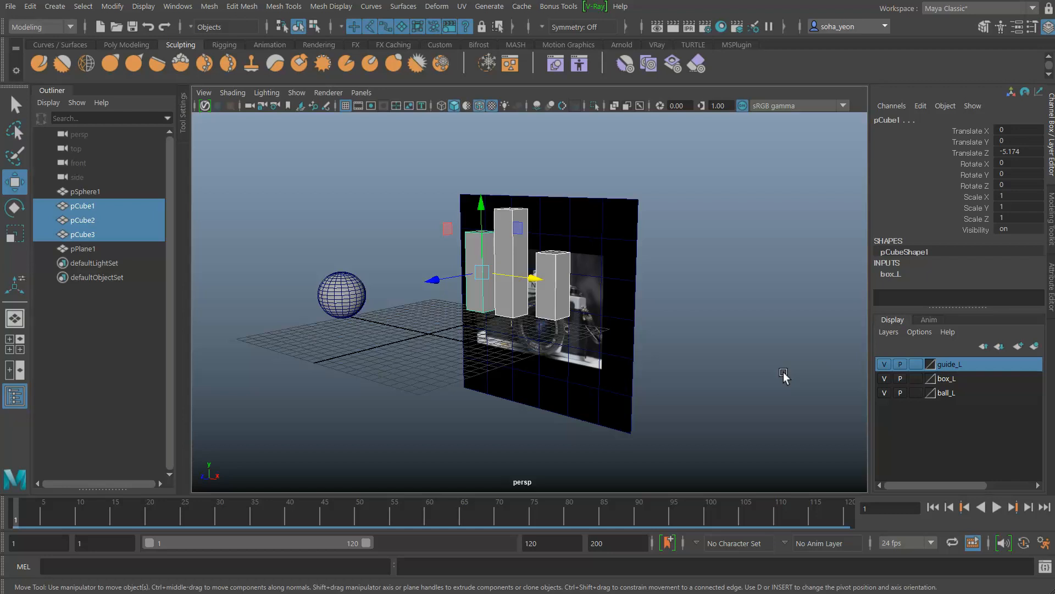
alt+drag(646, 366, 664, 339)
key(alt)
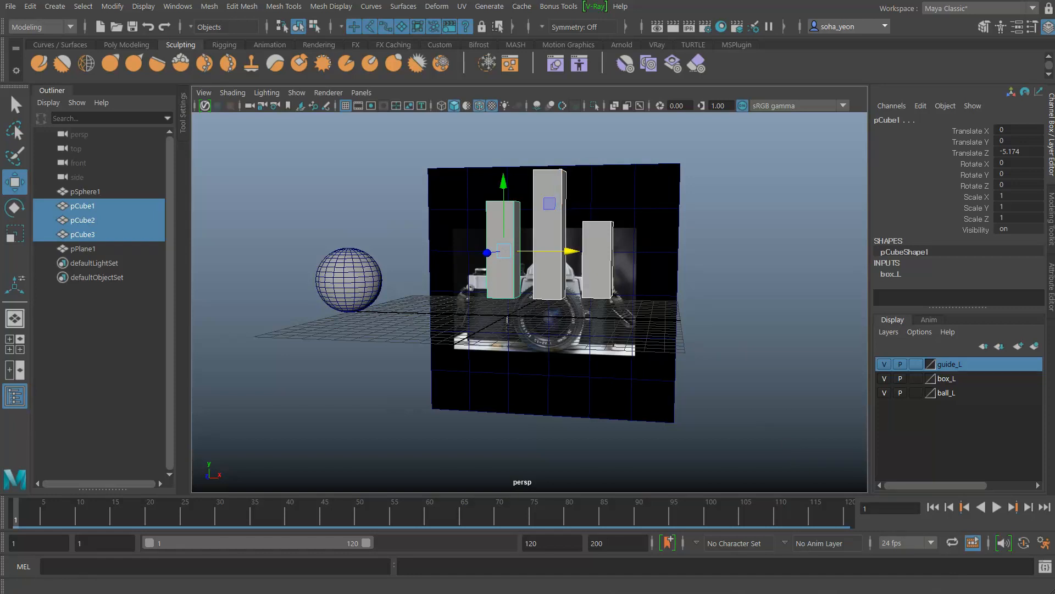